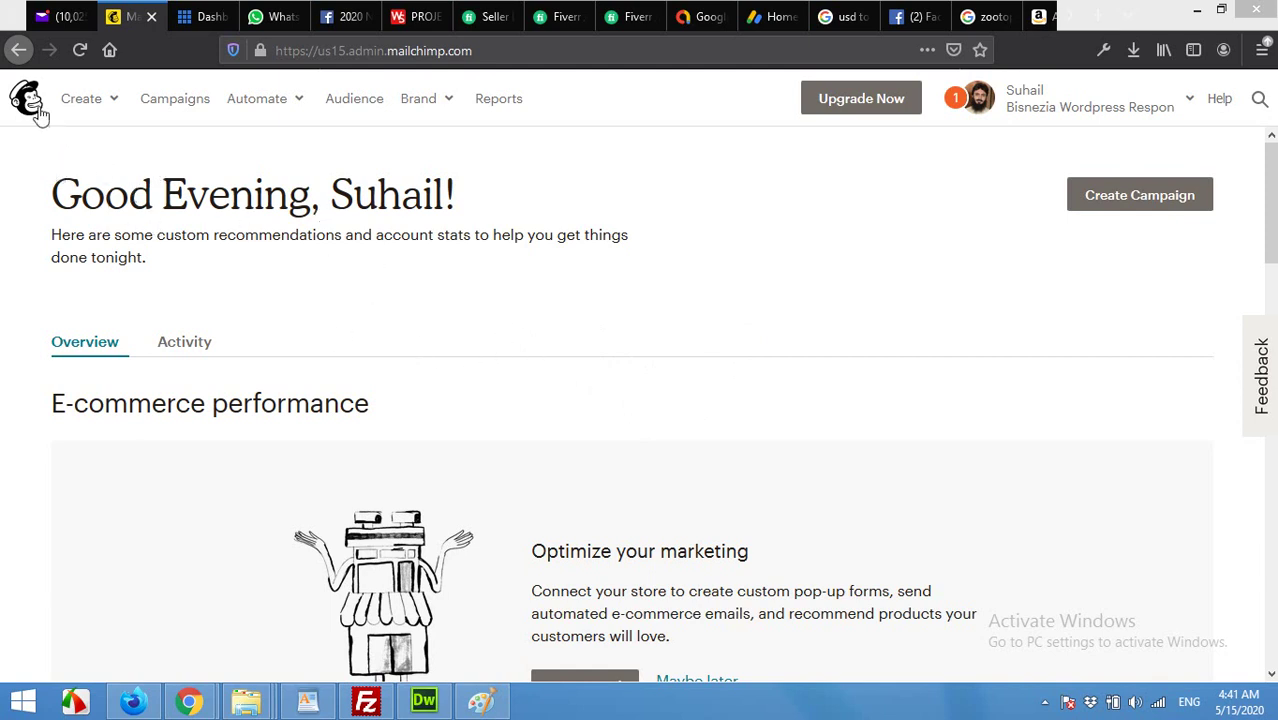
# Go from the Mailchimp account dashboard to the Campaigns page.
pyautogui.click(170, 108)
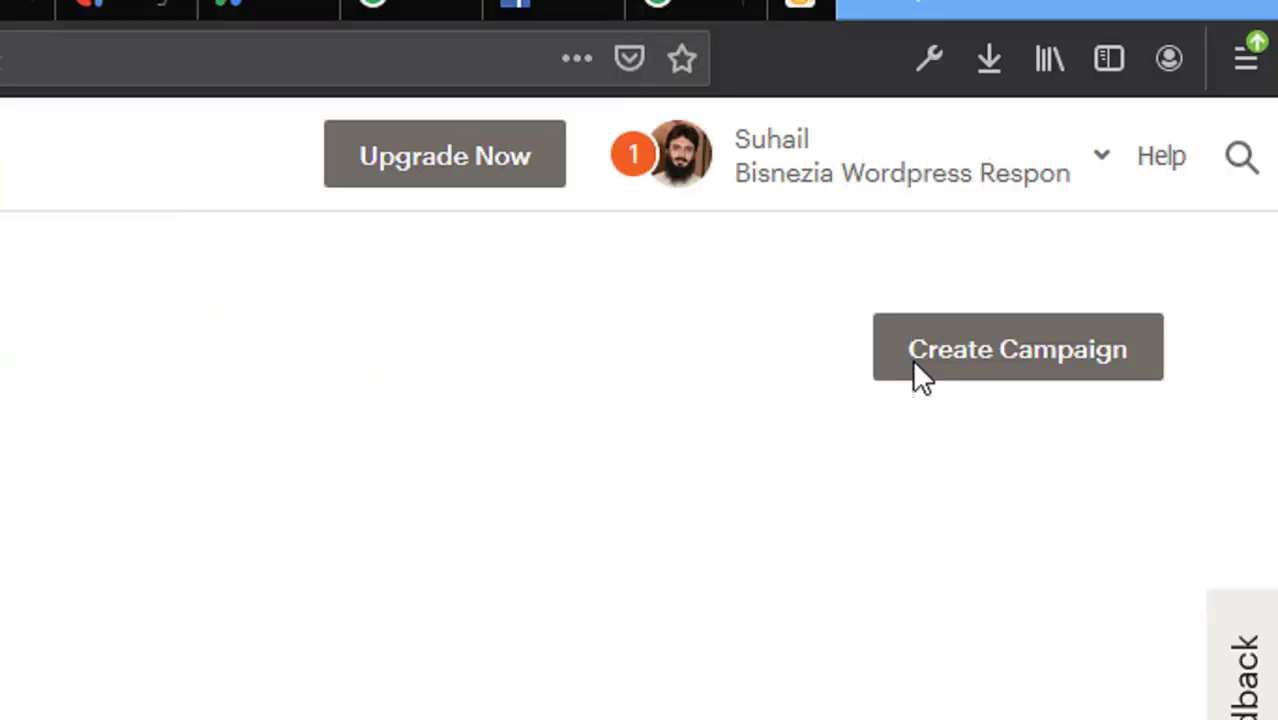
# Start a new Pop-up signup form for the bisnezia.com audience.
pyautogui.click(1030, 366)
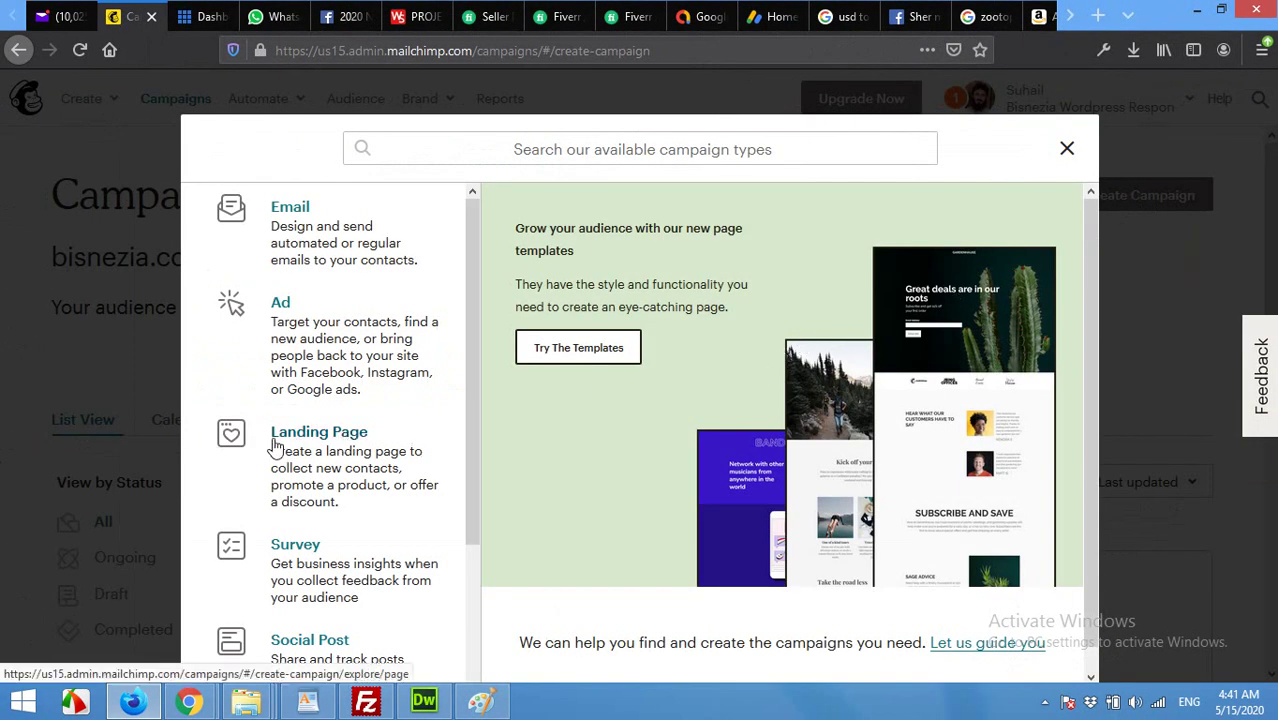
pyautogui.scroll(-3, 274, 448)
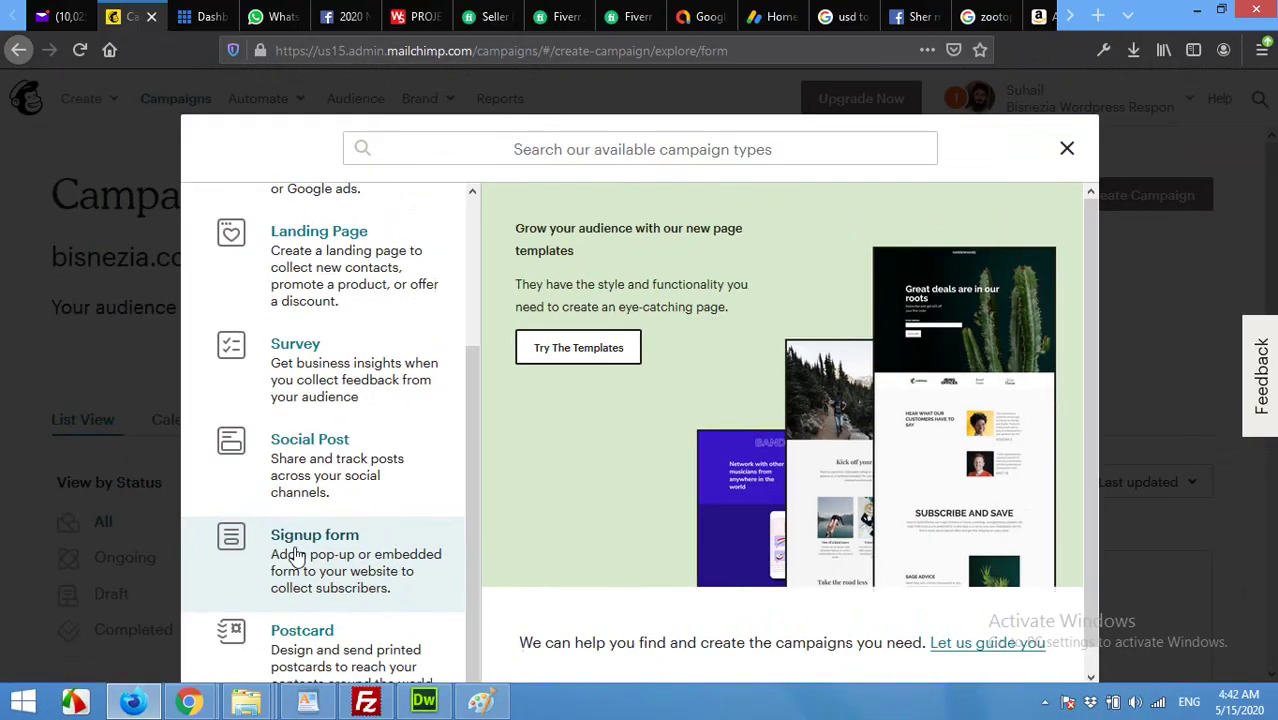
pyautogui.click(597, 390)
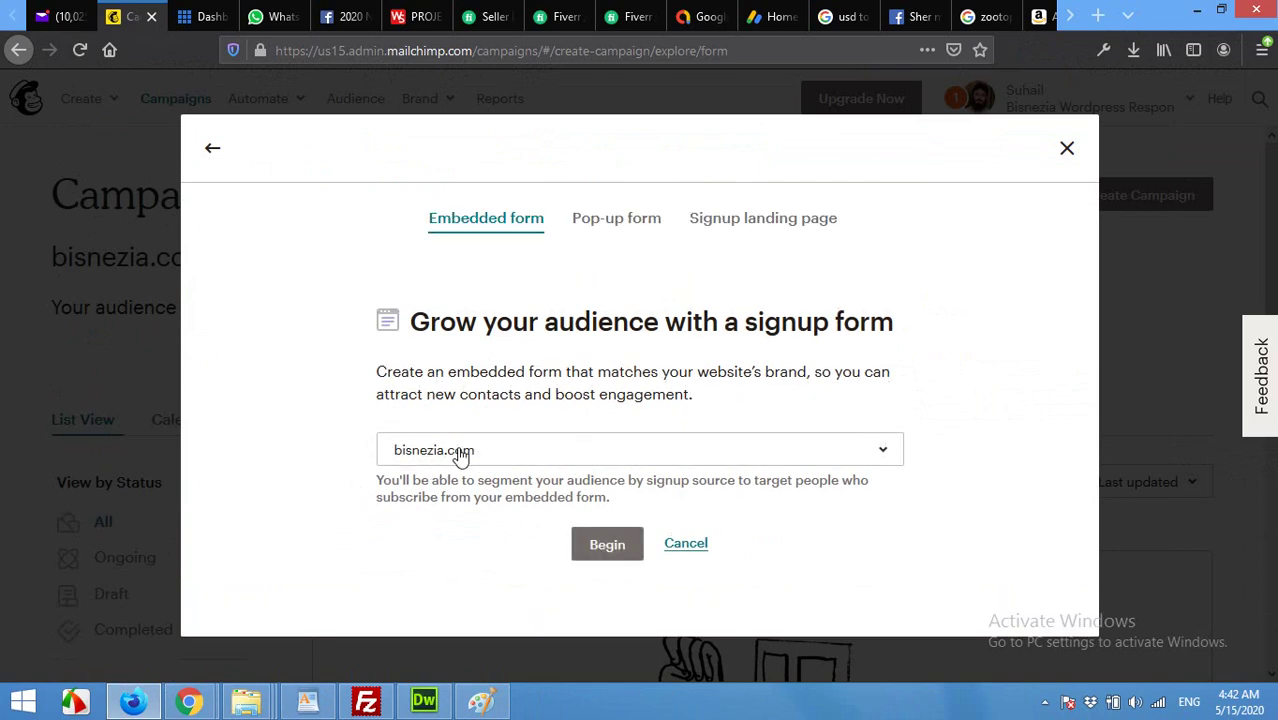
pyautogui.click(458, 450)
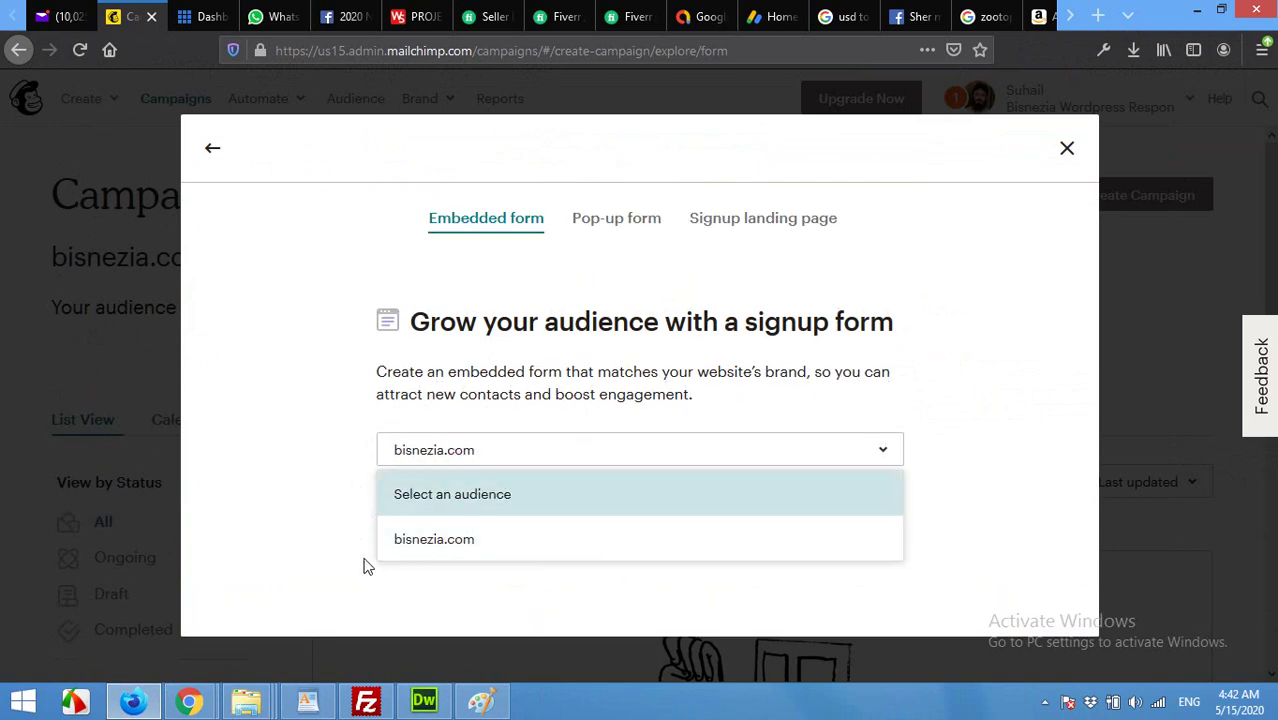
pyautogui.click(438, 539)
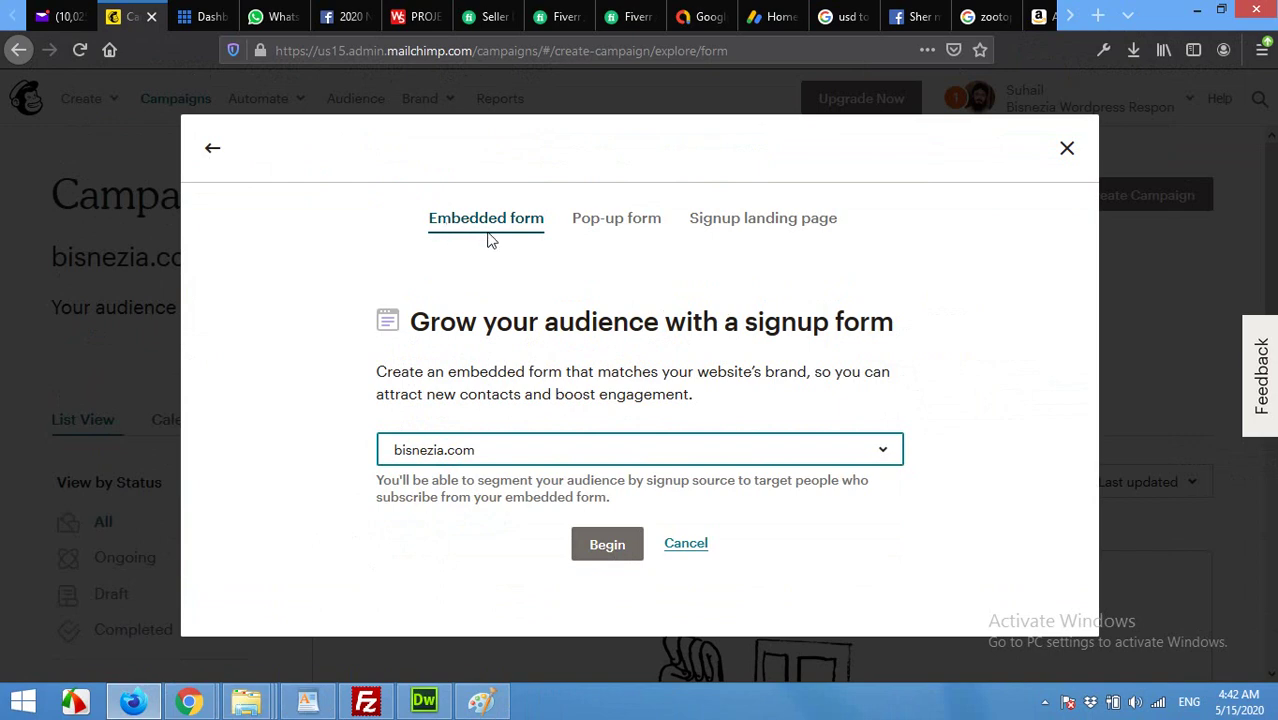
pyautogui.click(603, 226)
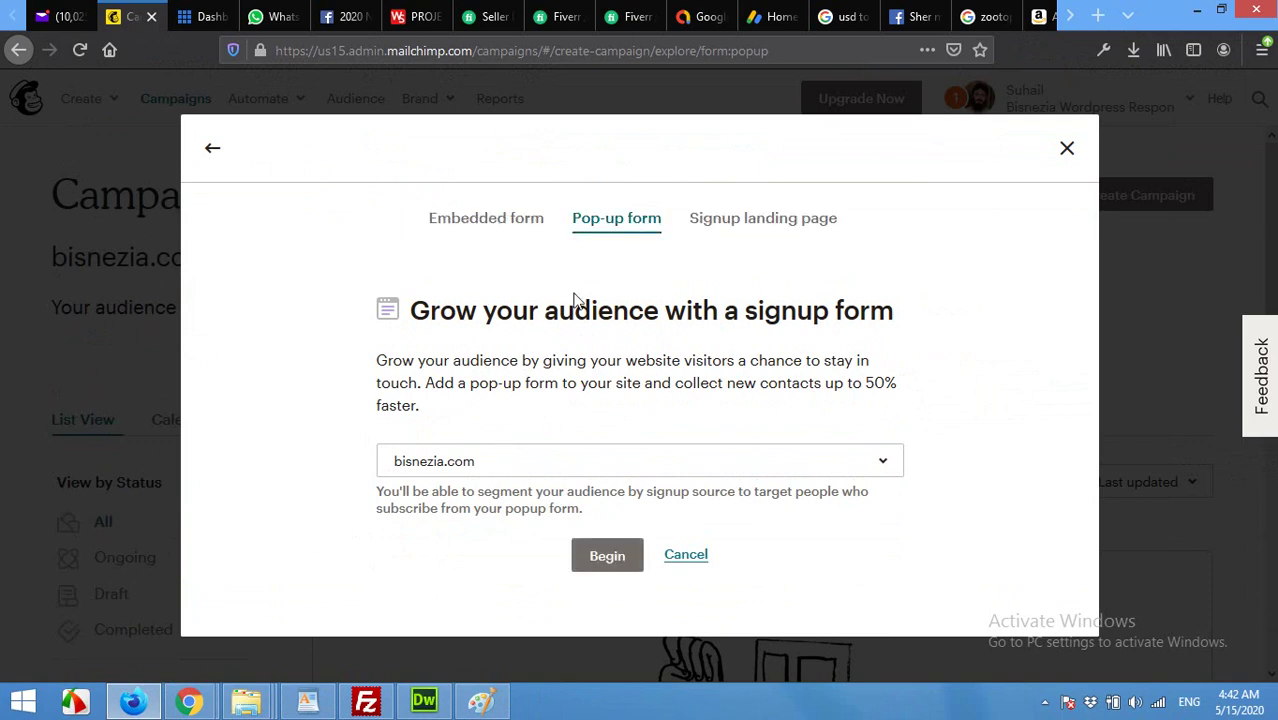
pyautogui.click(455, 470)
pyautogui.click(448, 546)
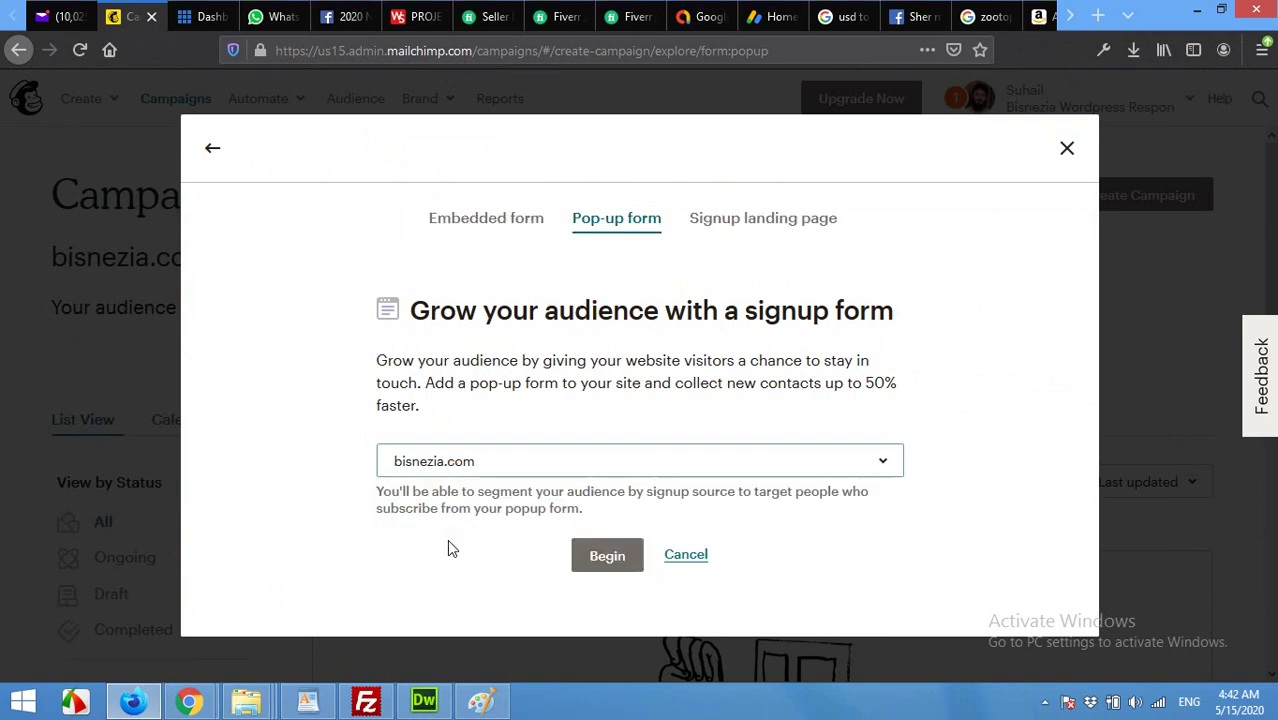
# Open the pop-up editor, preview the Slide and Fixed formats, then keep Modal.
pyautogui.click(610, 558)
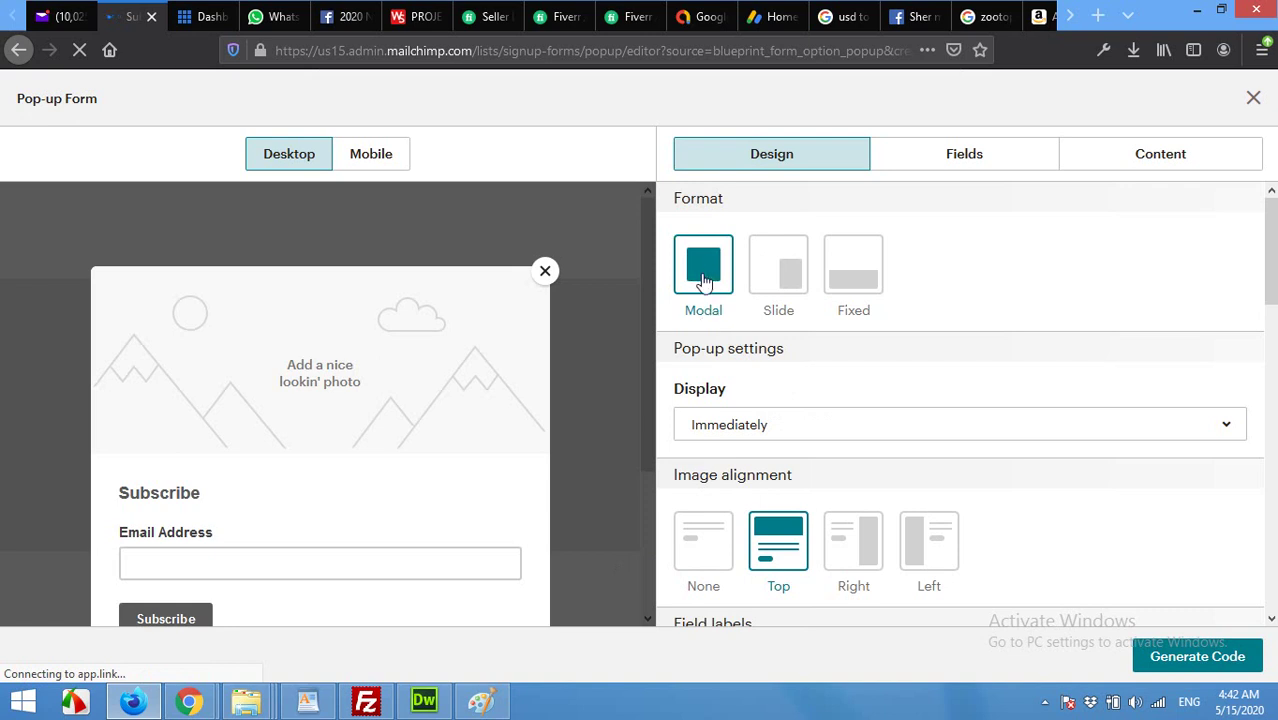
pyautogui.click(789, 286)
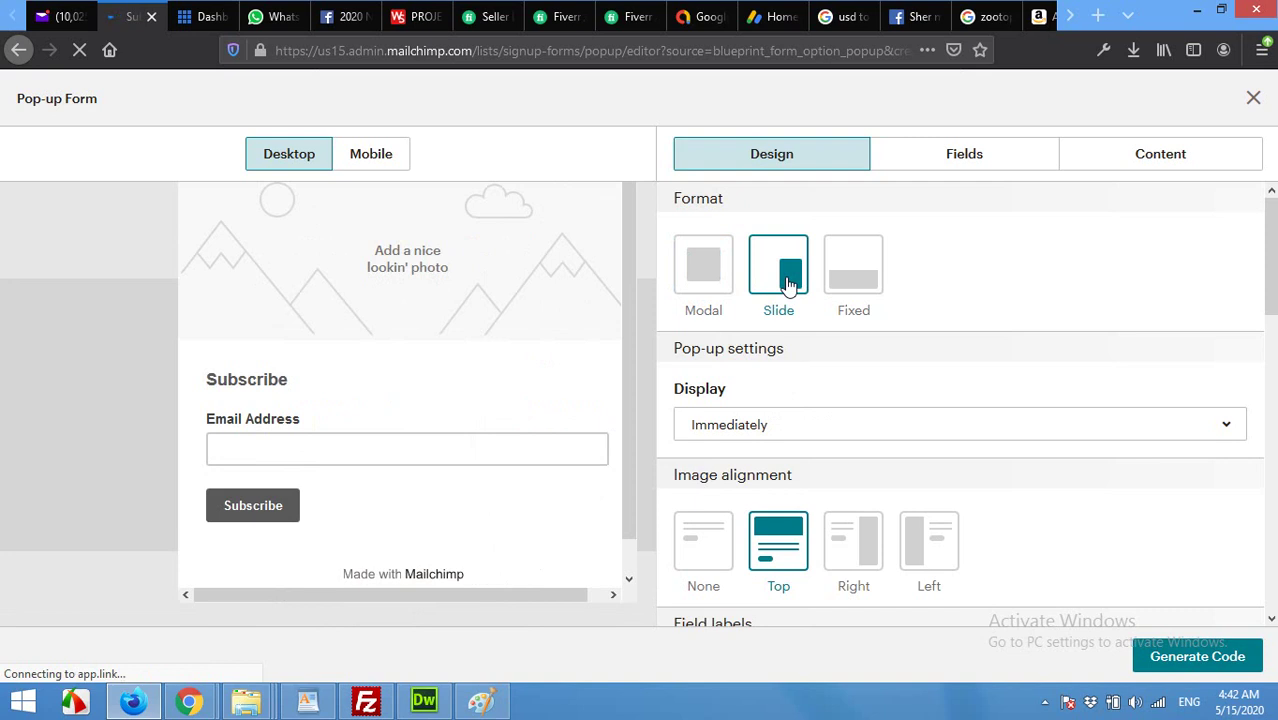
pyautogui.click(864, 290)
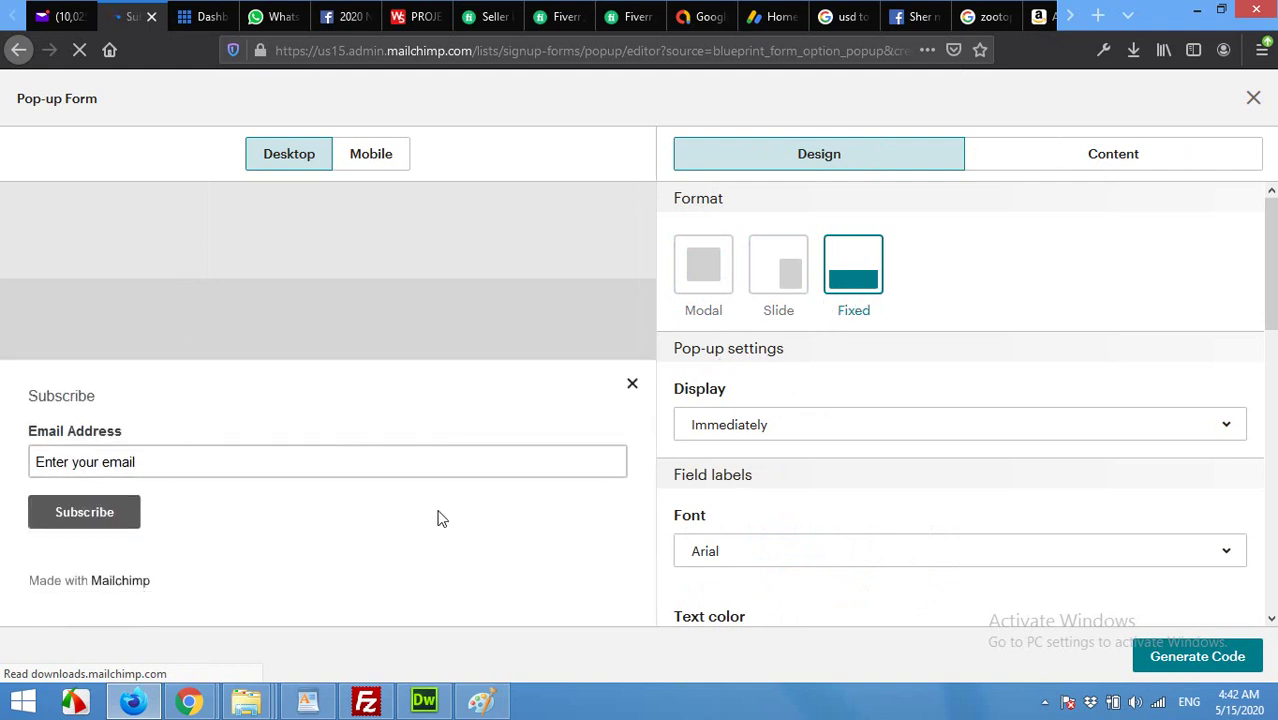
pyautogui.click(705, 277)
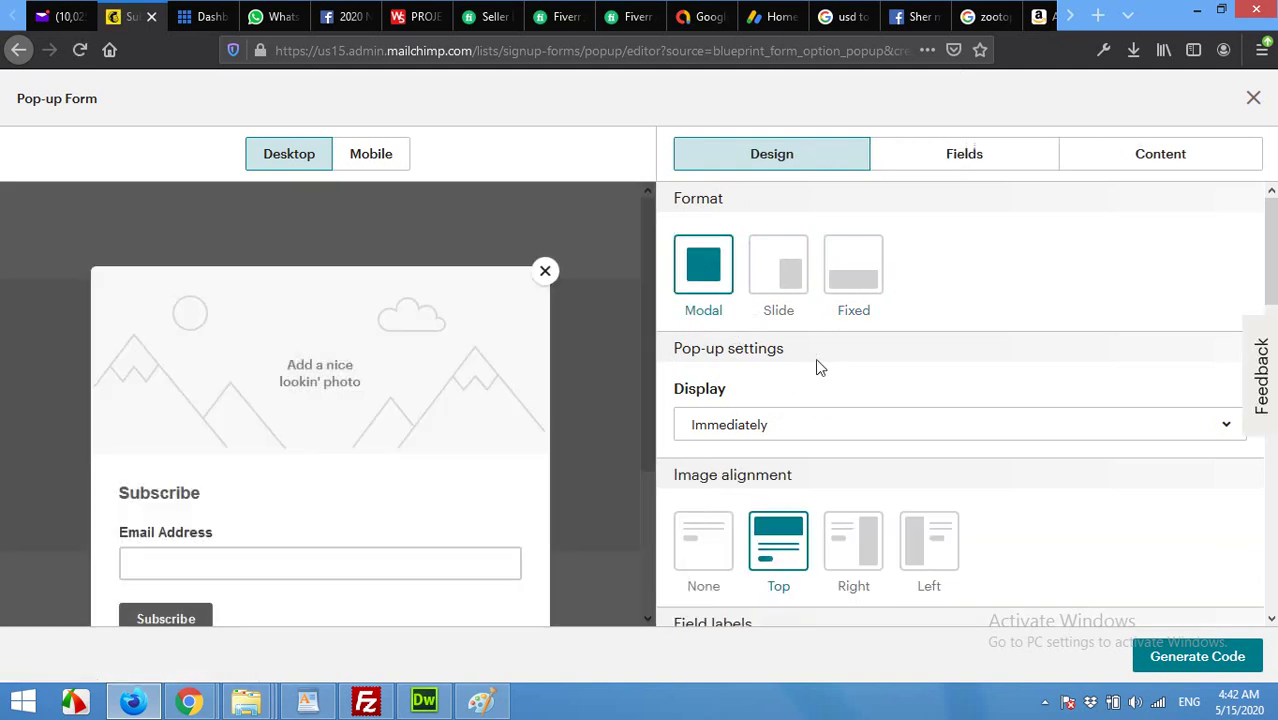
pyautogui.scroll(-2, 850, 360)
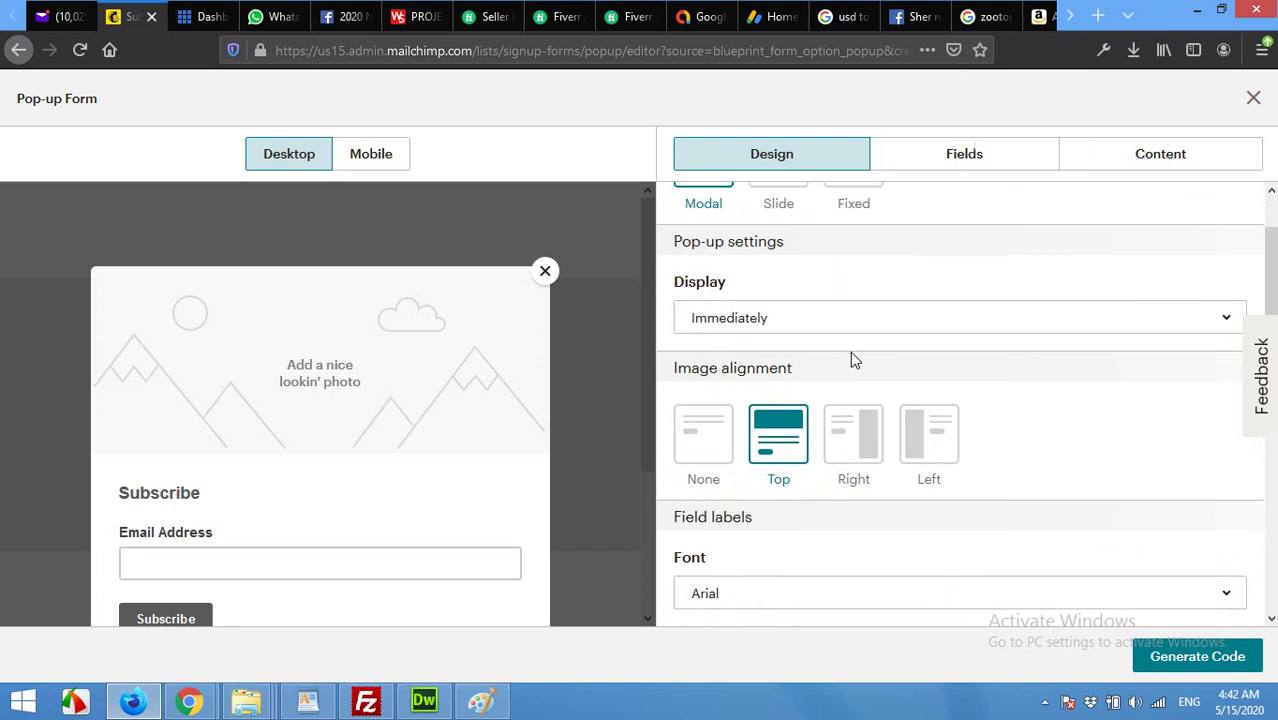
# Make the pop-up display After 5 seconds and start adding a photo.
pyautogui.click(775, 329)
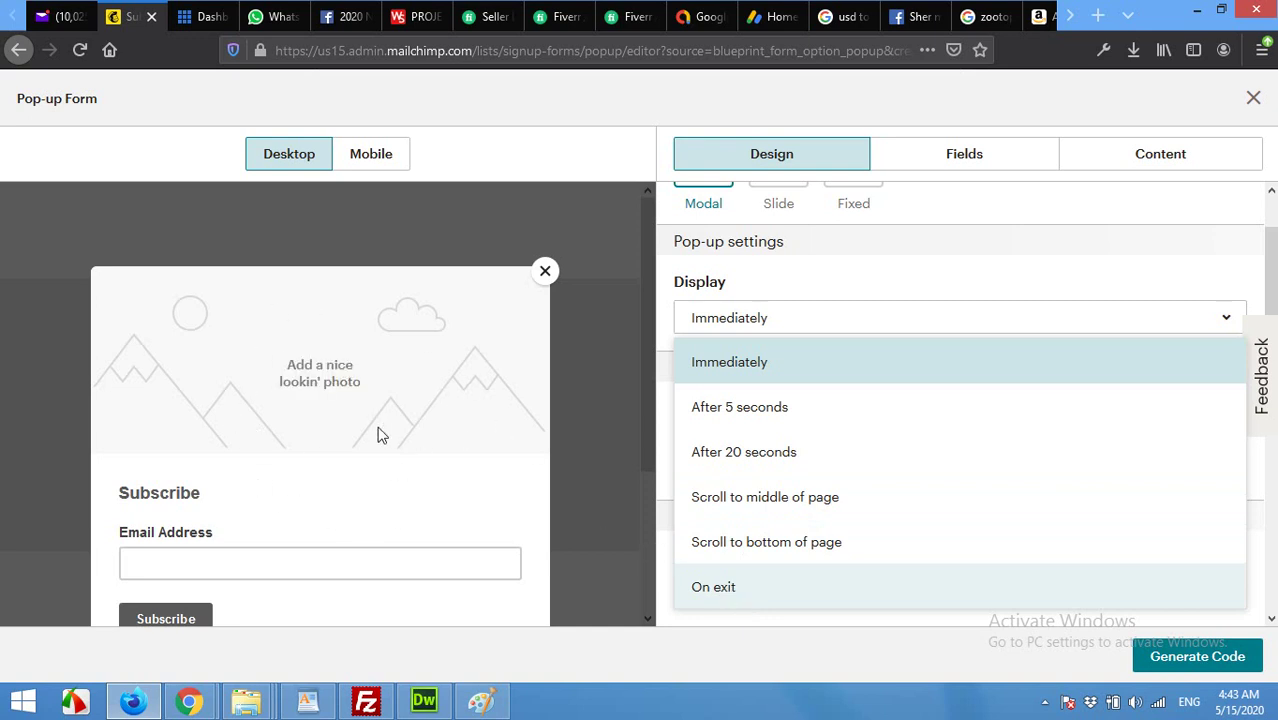
pyautogui.click(727, 410)
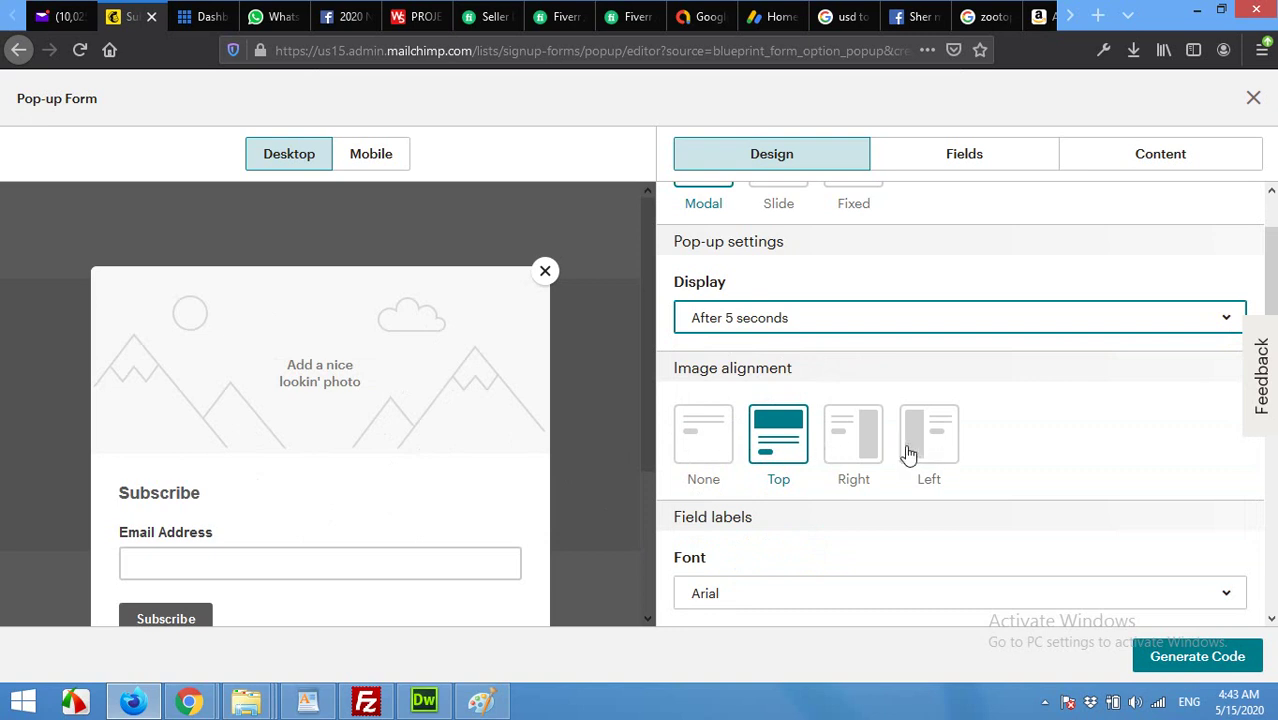
pyautogui.click(334, 376)
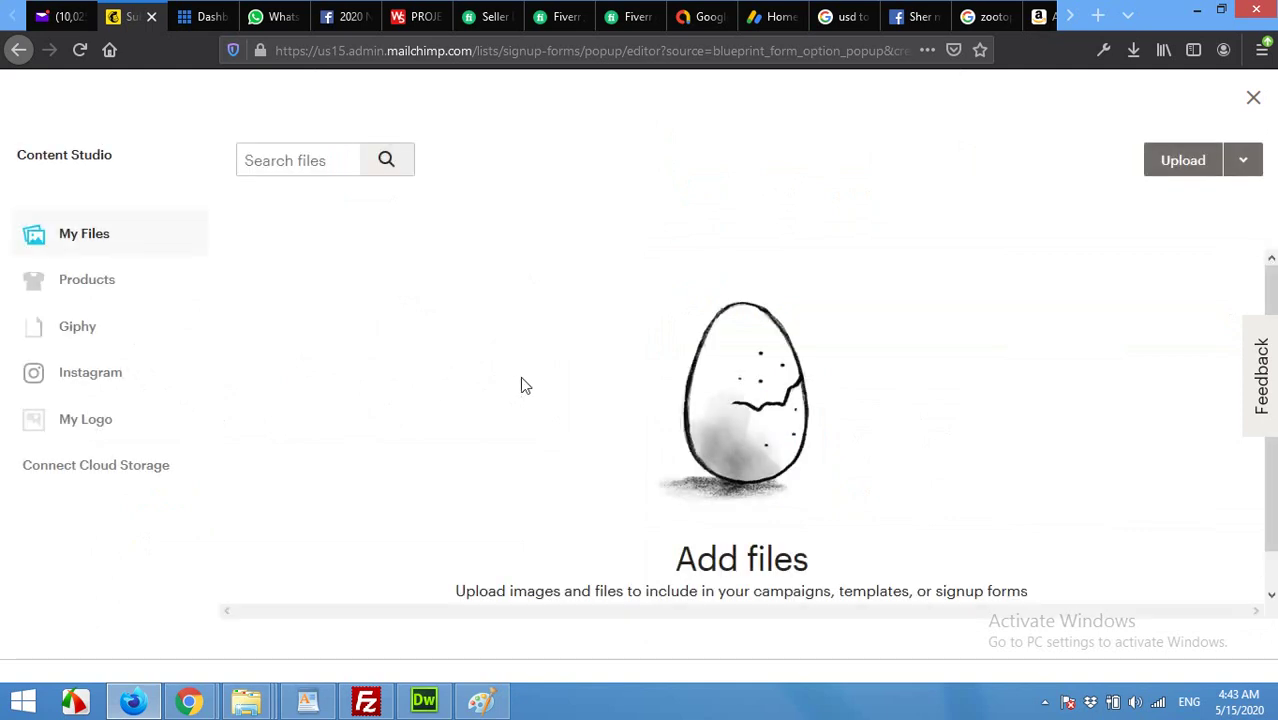
# Upload customer-testimonials-og.png to My Files and insert it into the pop-up.
pyautogui.click(1175, 160)
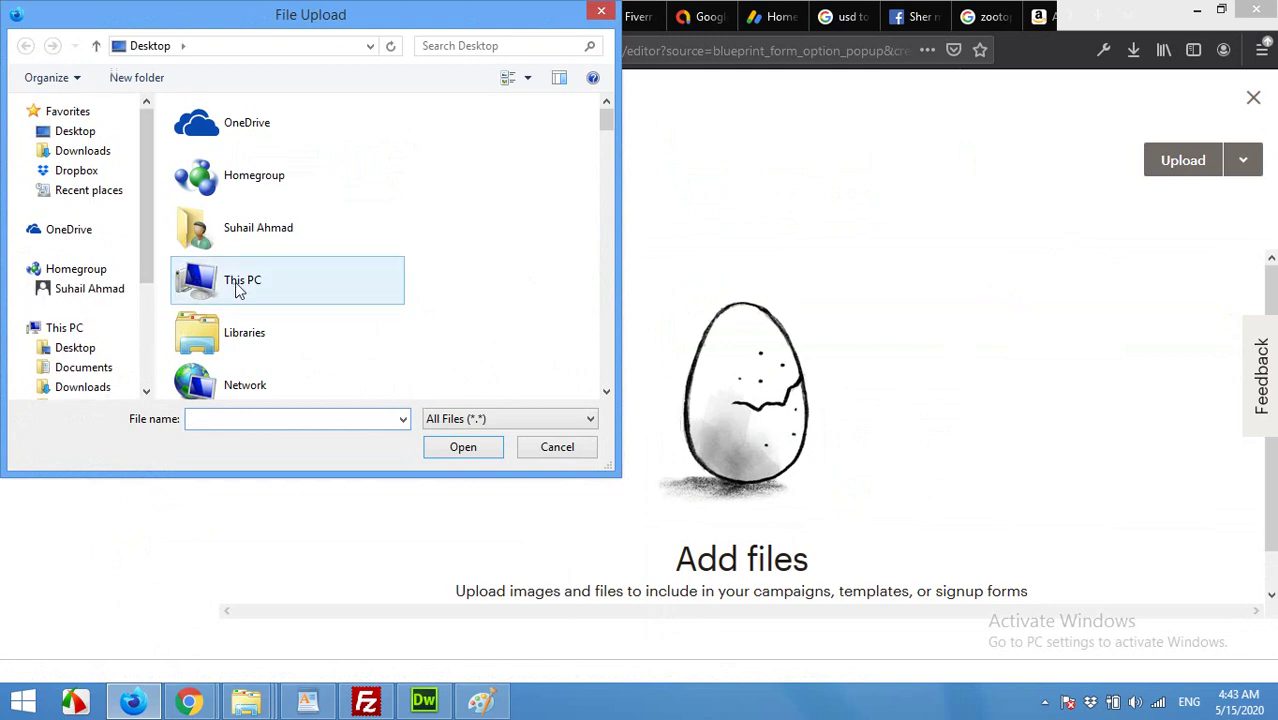
pyautogui.scroll(-10, 320, 300)
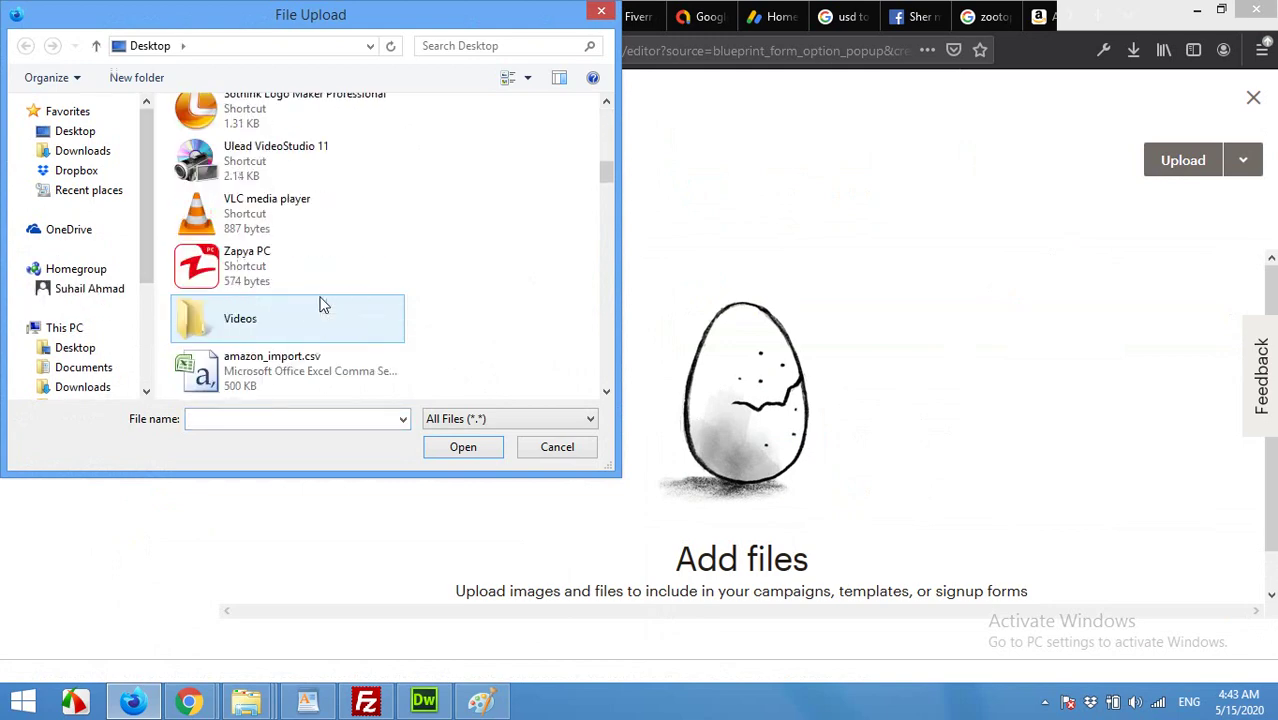
pyautogui.scroll(-5, 320, 305)
pyautogui.scroll(2, 320, 305)
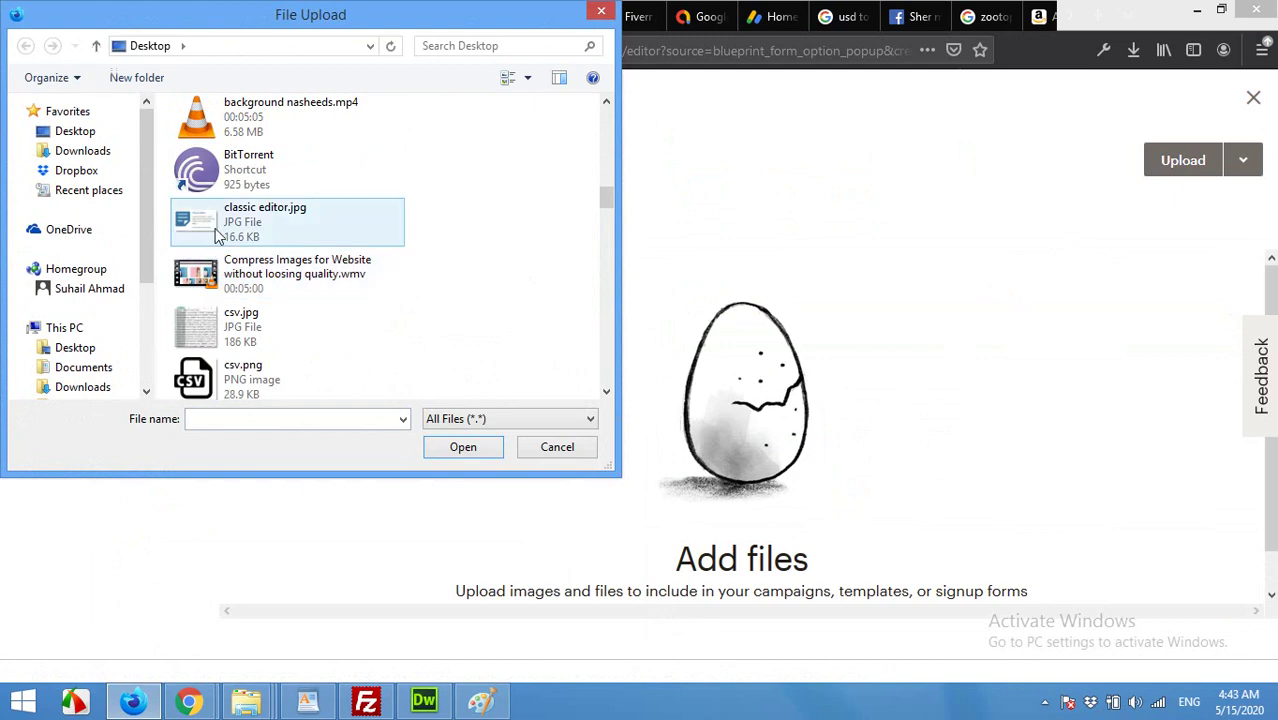
pyautogui.scroll(-4, 312, 270)
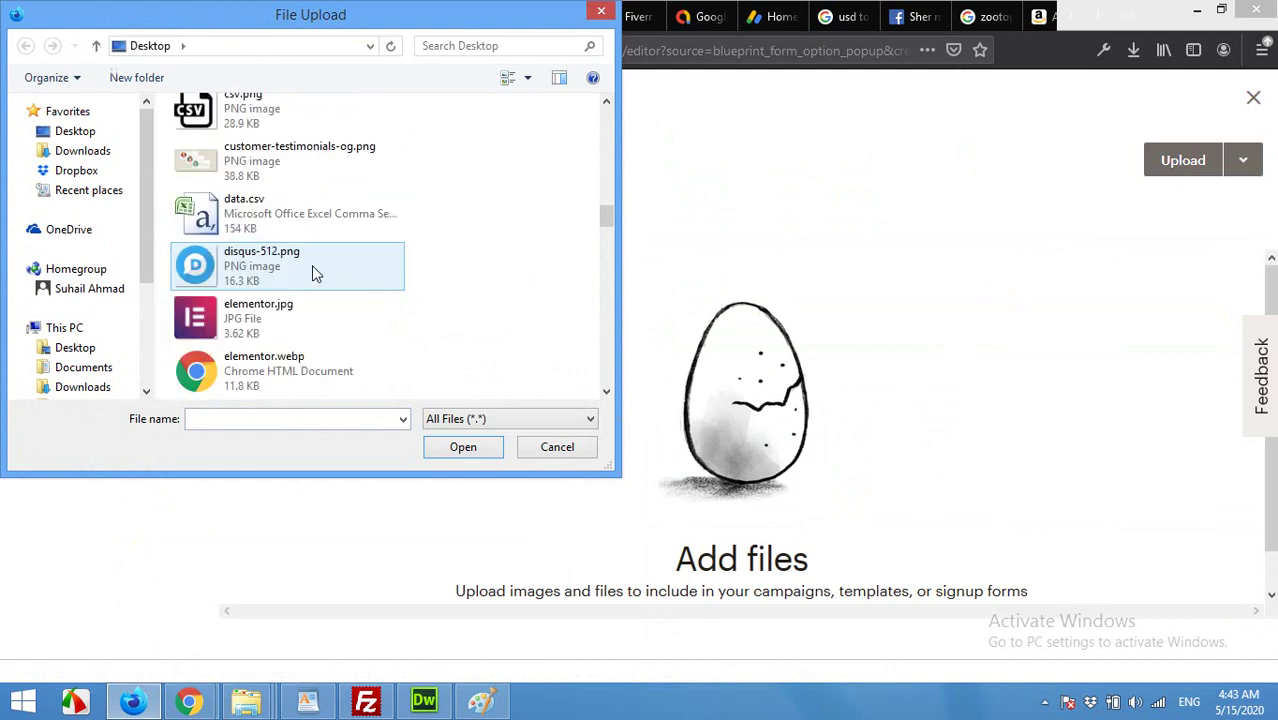
pyautogui.scroll(-3, 312, 265)
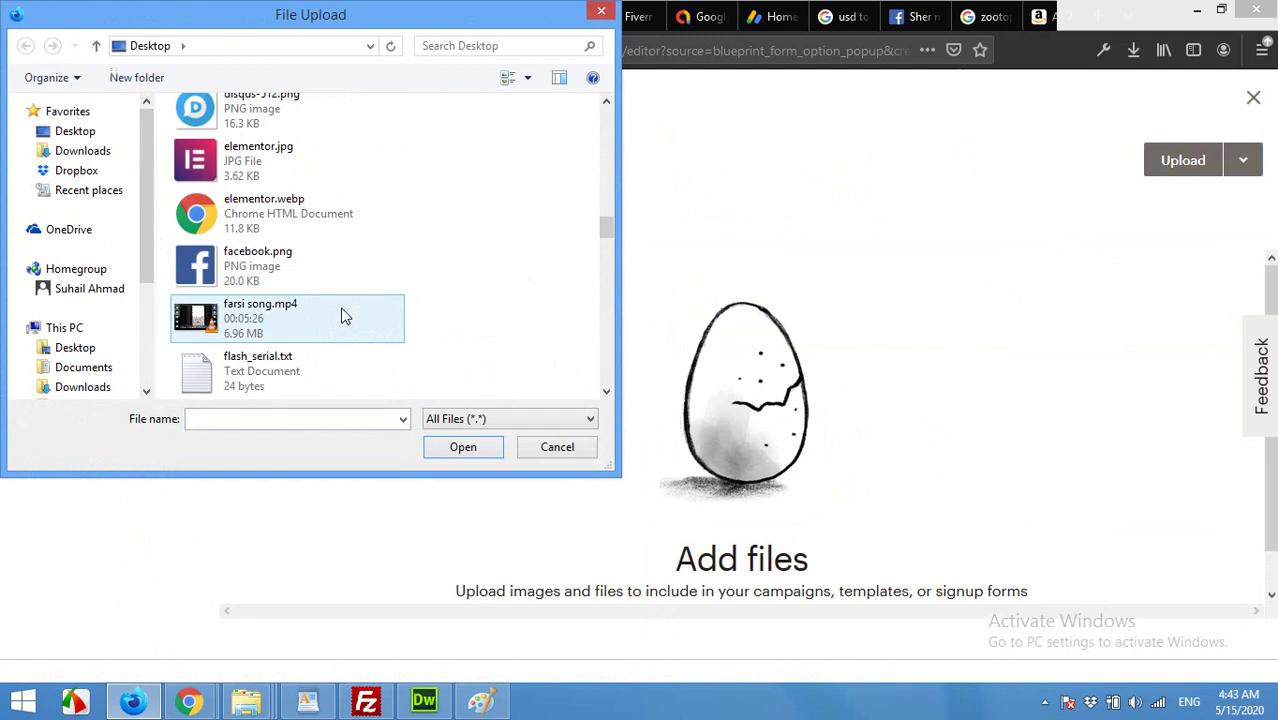
pyautogui.scroll(2, 342, 314)
pyautogui.scroll(6, 232, 262)
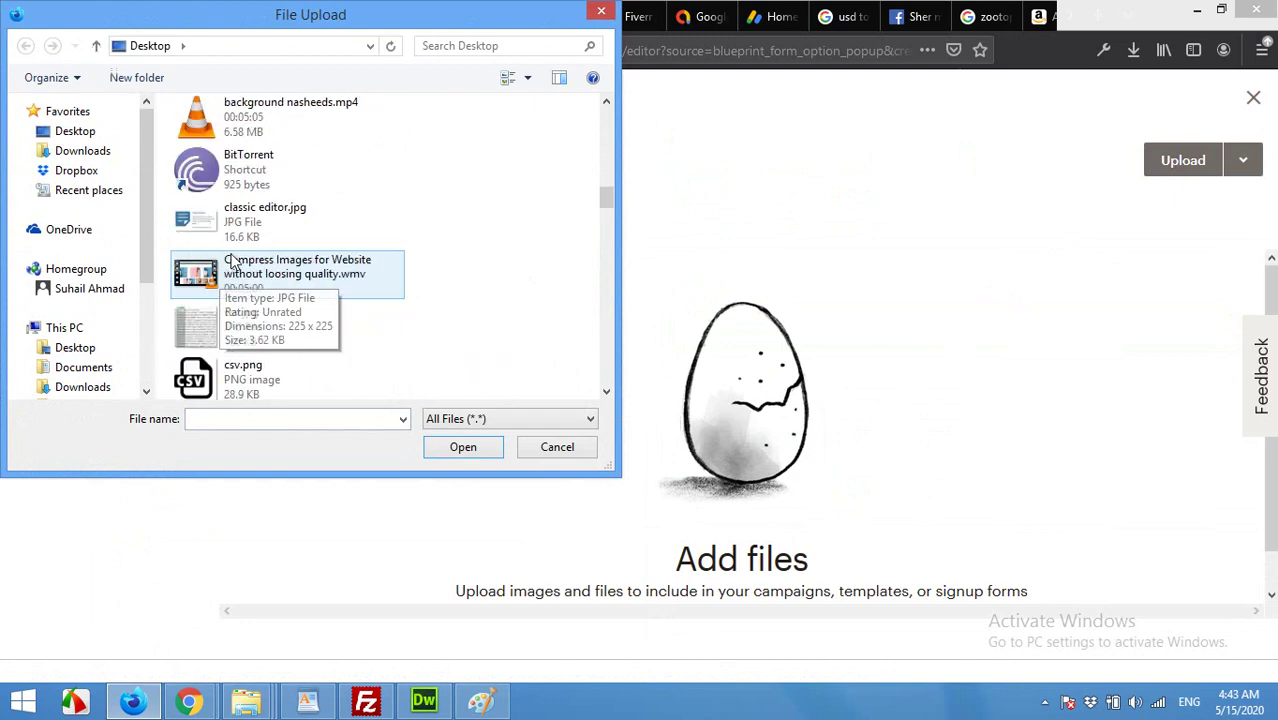
pyautogui.scroll(-2, 220, 316)
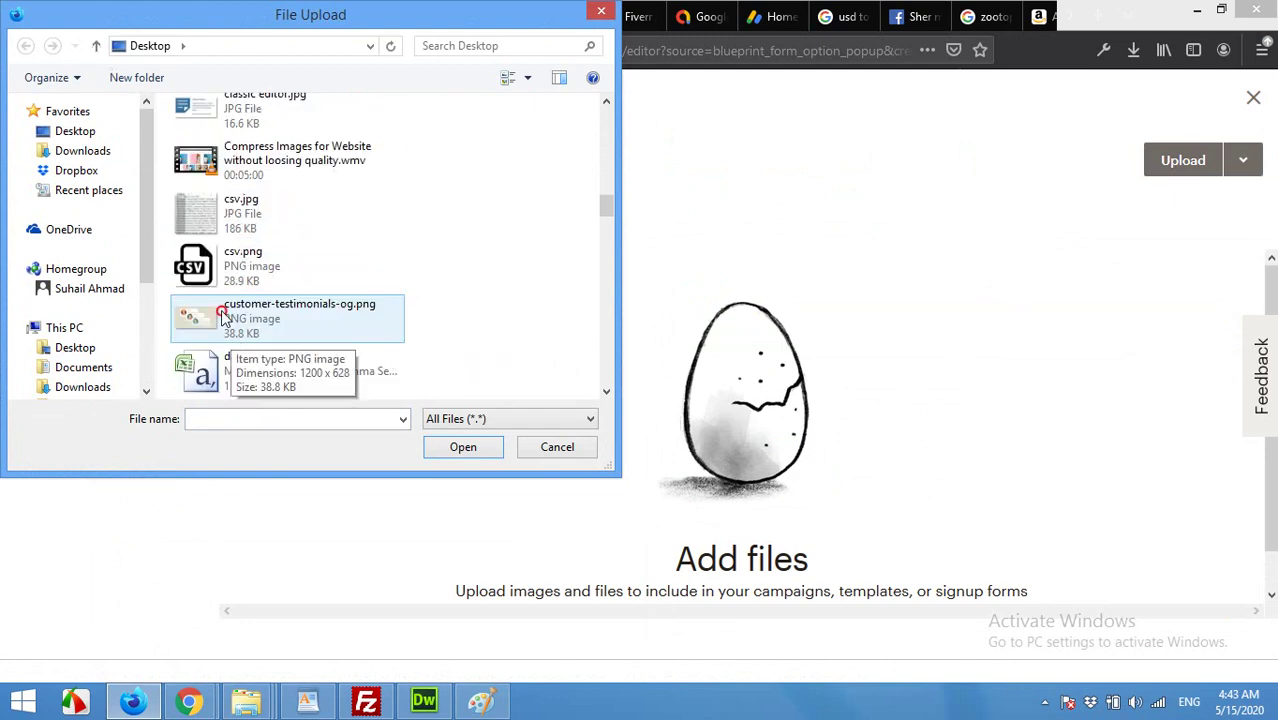
pyautogui.doubleClick(222, 316)
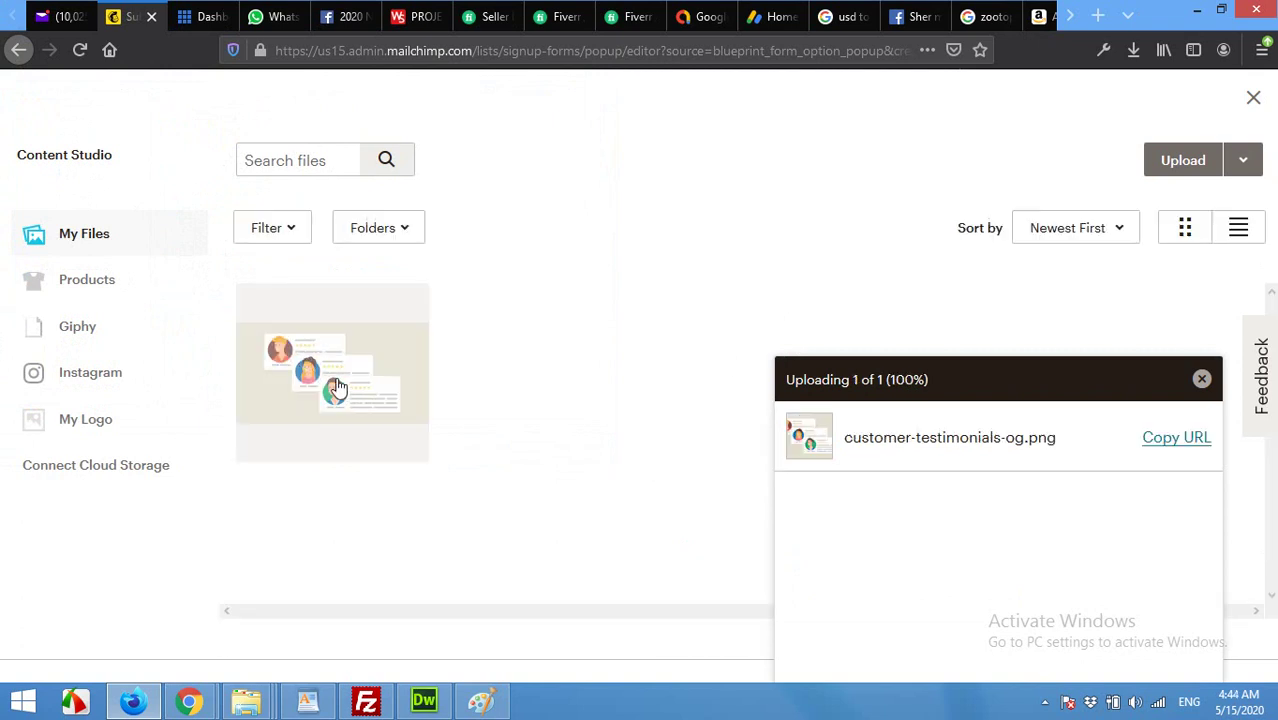
pyautogui.click(336, 388)
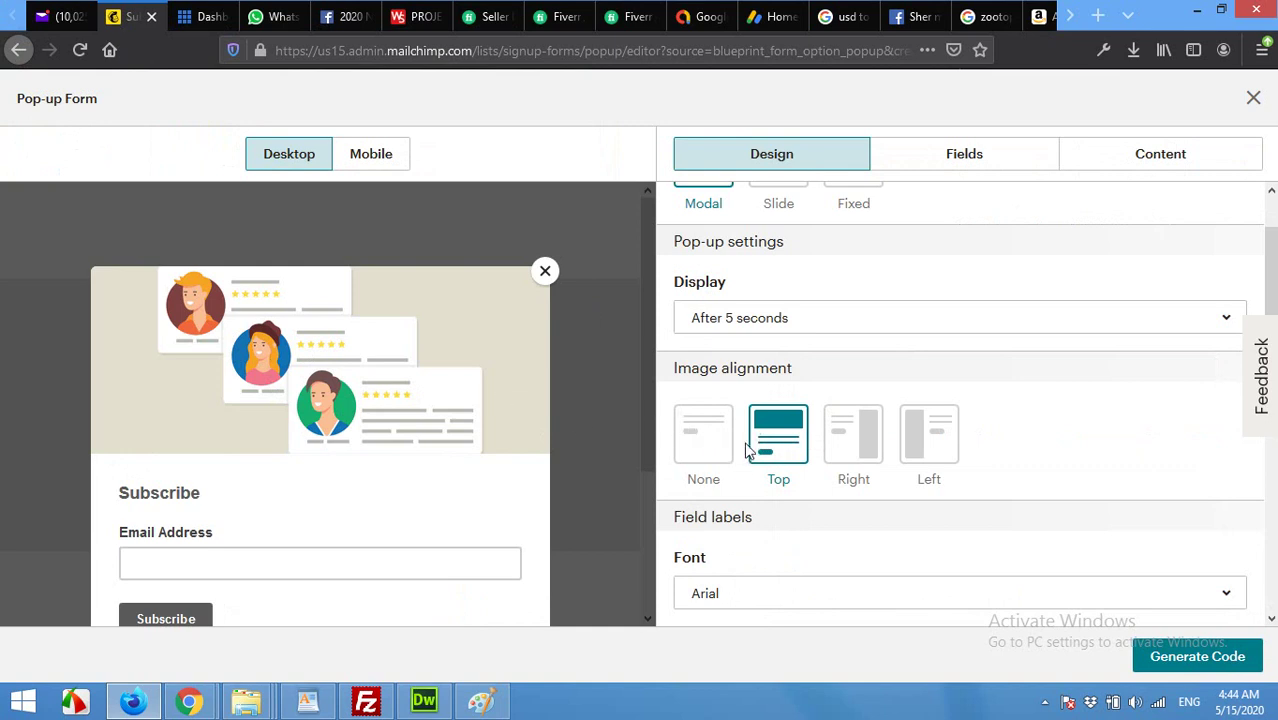
# Try the Left and None image alignments, then settle on Right for the testimonials image.
pyautogui.click(843, 451)
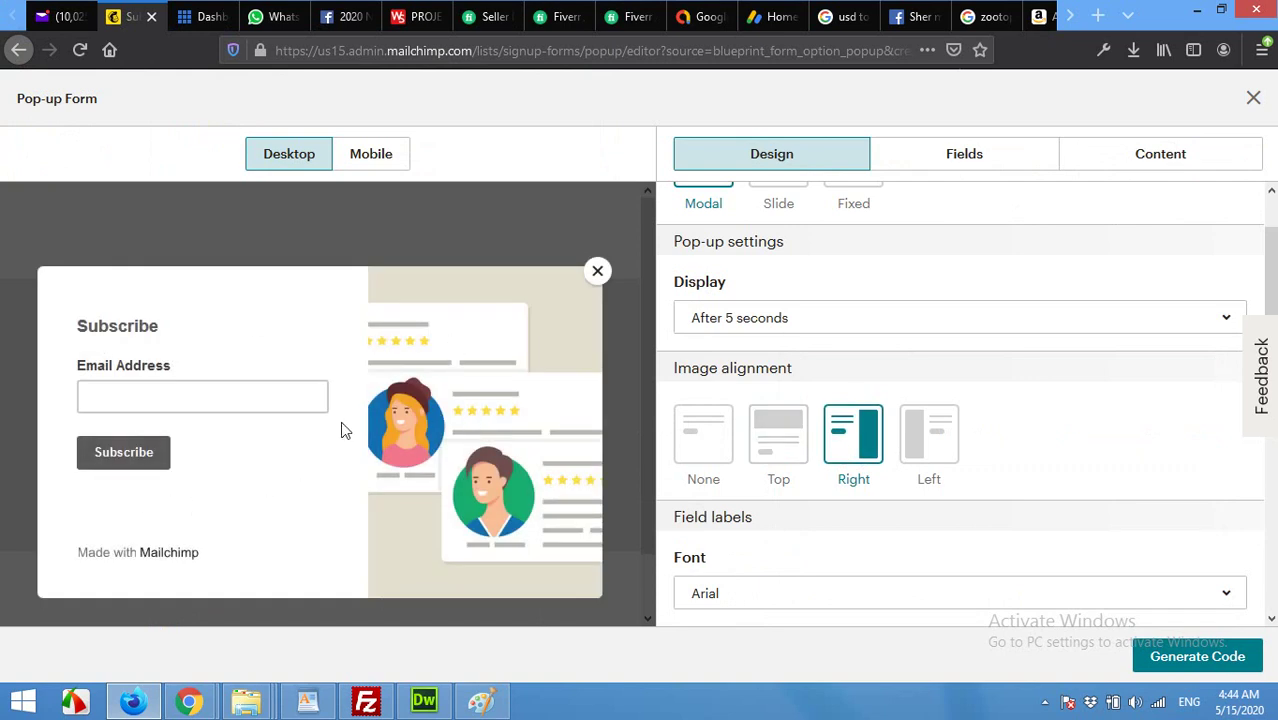
pyautogui.click(928, 440)
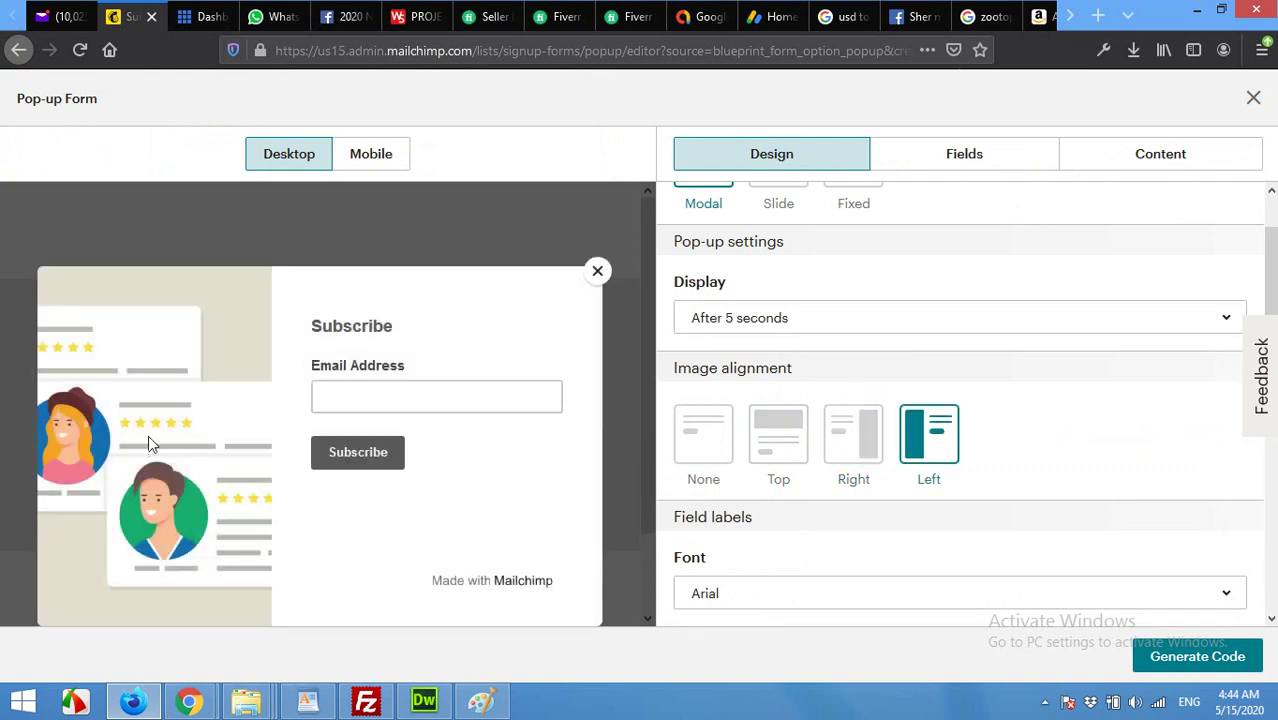
pyautogui.click(700, 442)
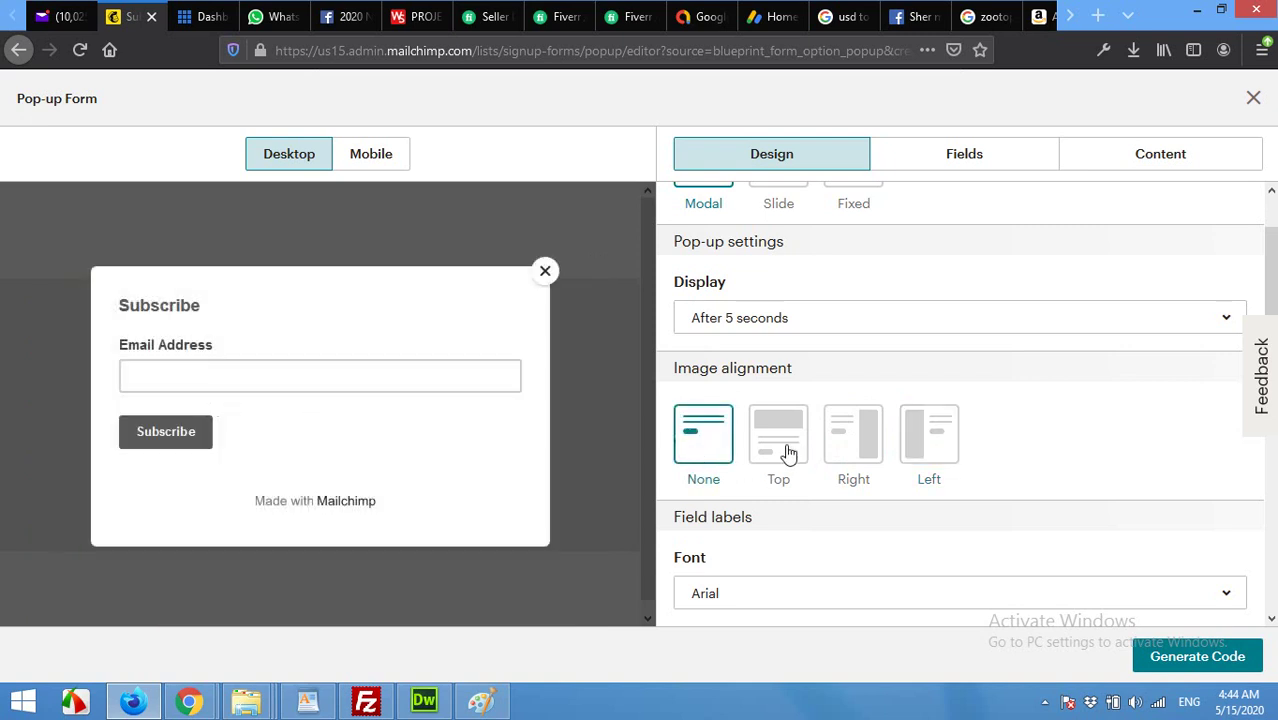
pyautogui.click(868, 452)
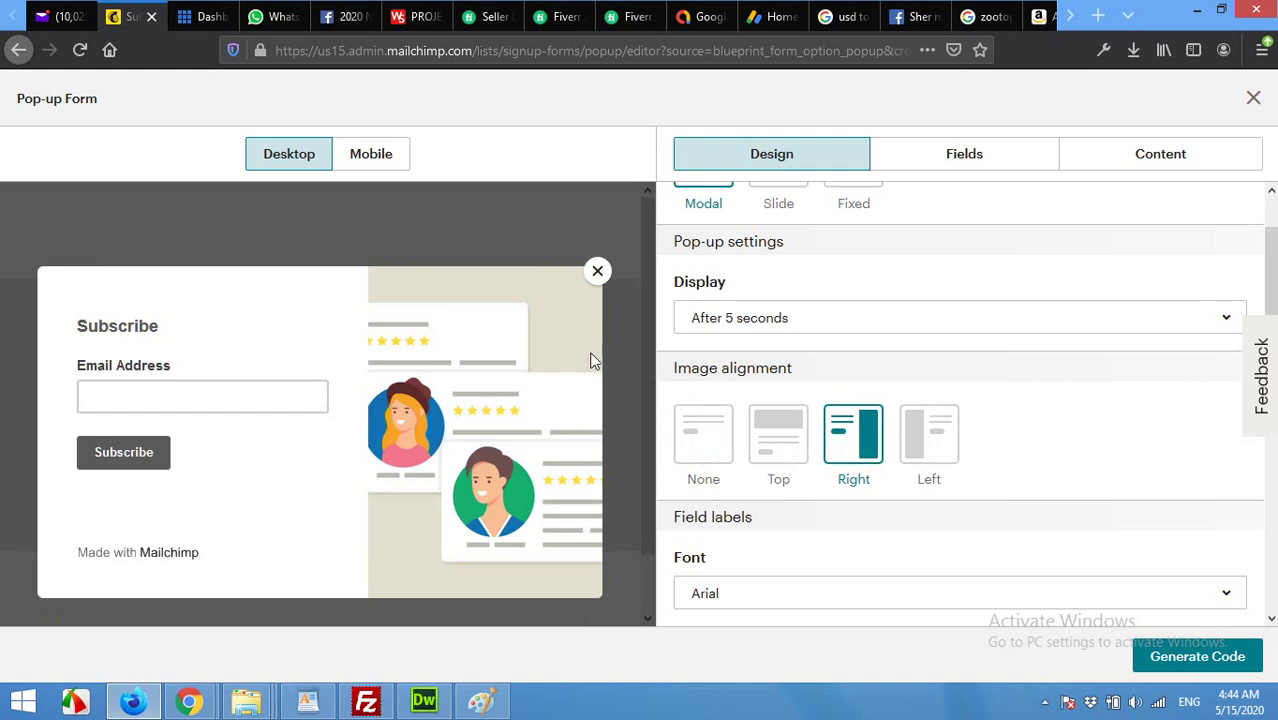
# Change the field-label font from Arial to Comic Sans.
pyautogui.scroll(-4, 975, 452)
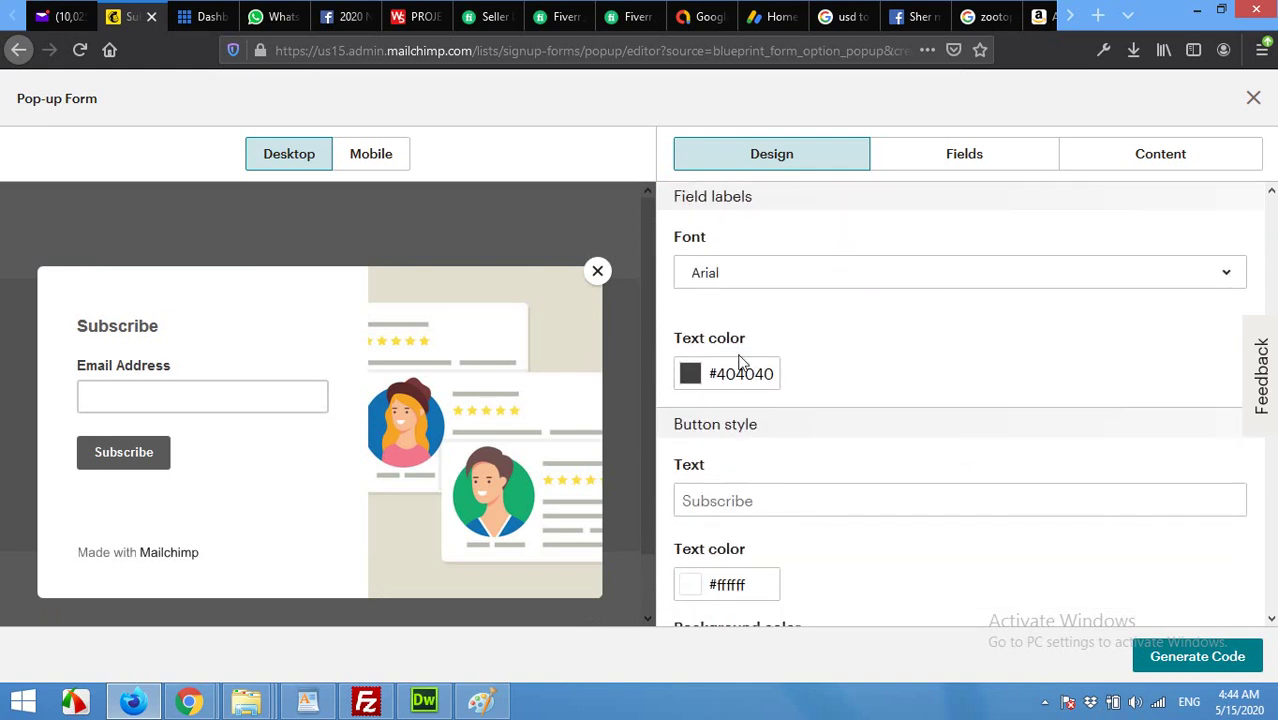
pyautogui.click(740, 276)
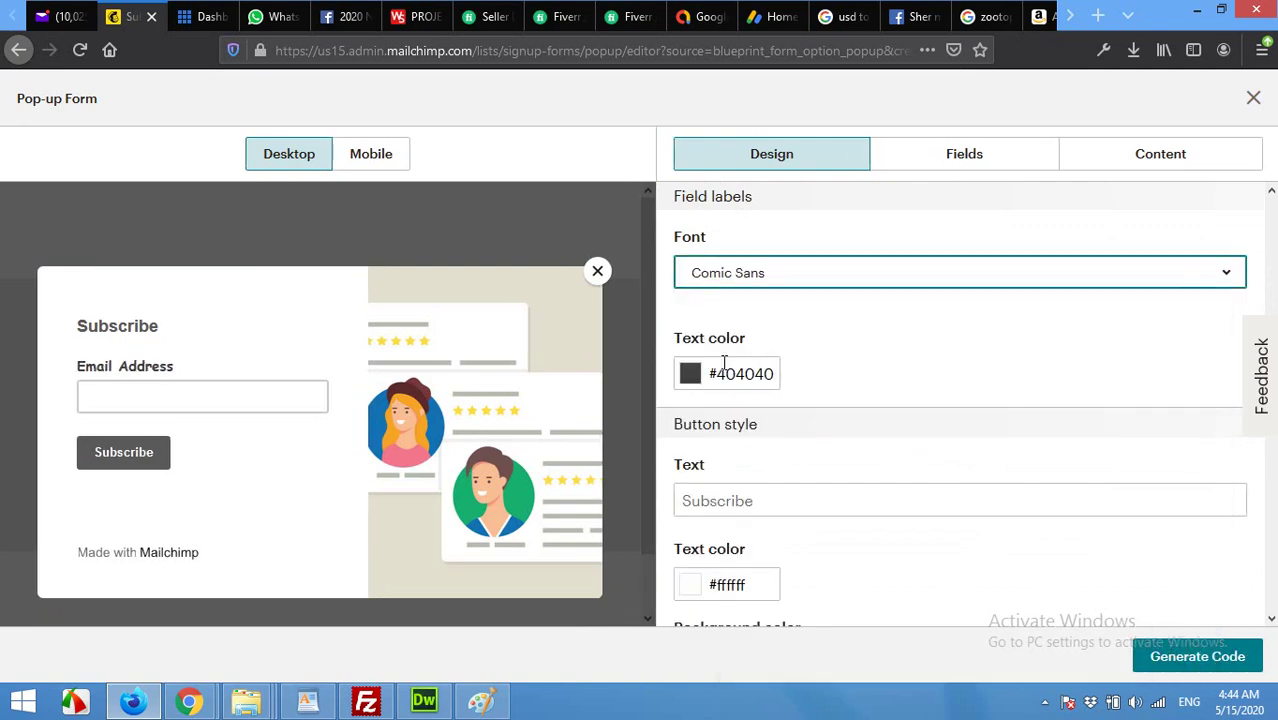
pyautogui.click(151, 402)
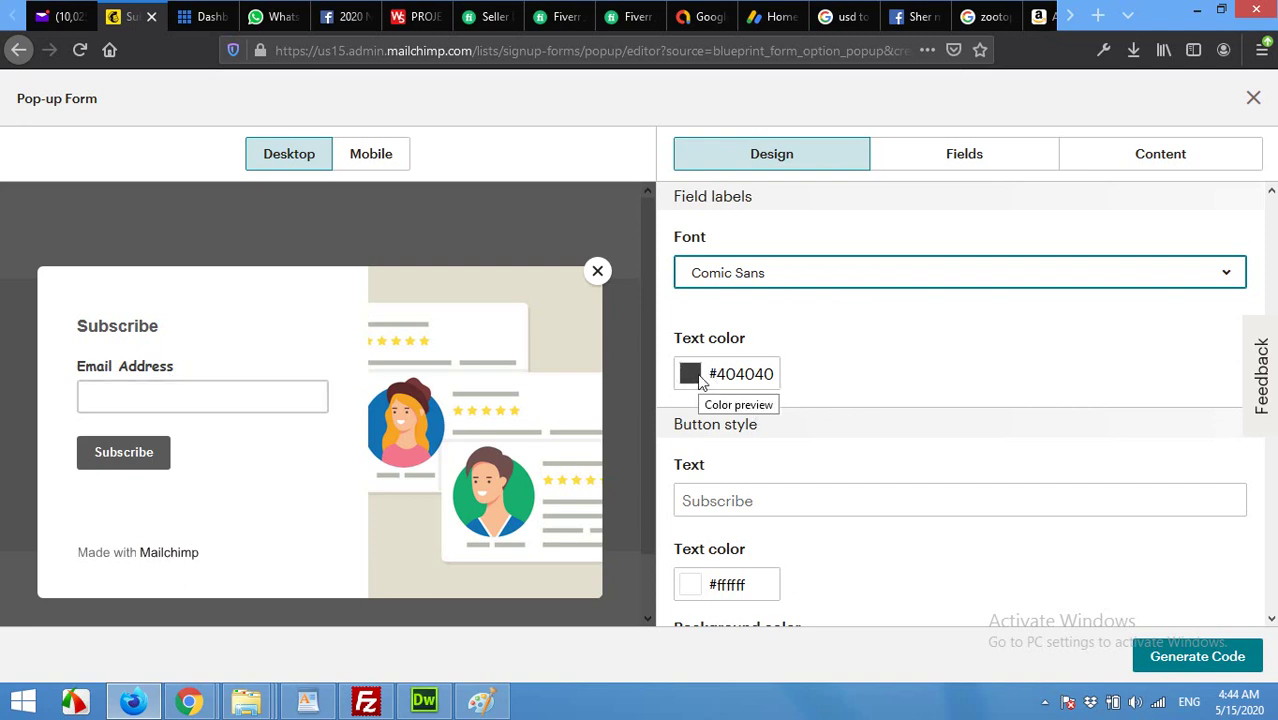
# Bring up the topproductsdirect.com store homepage in Chrome and scroll through it.
pyautogui.moveTo(186, 703)
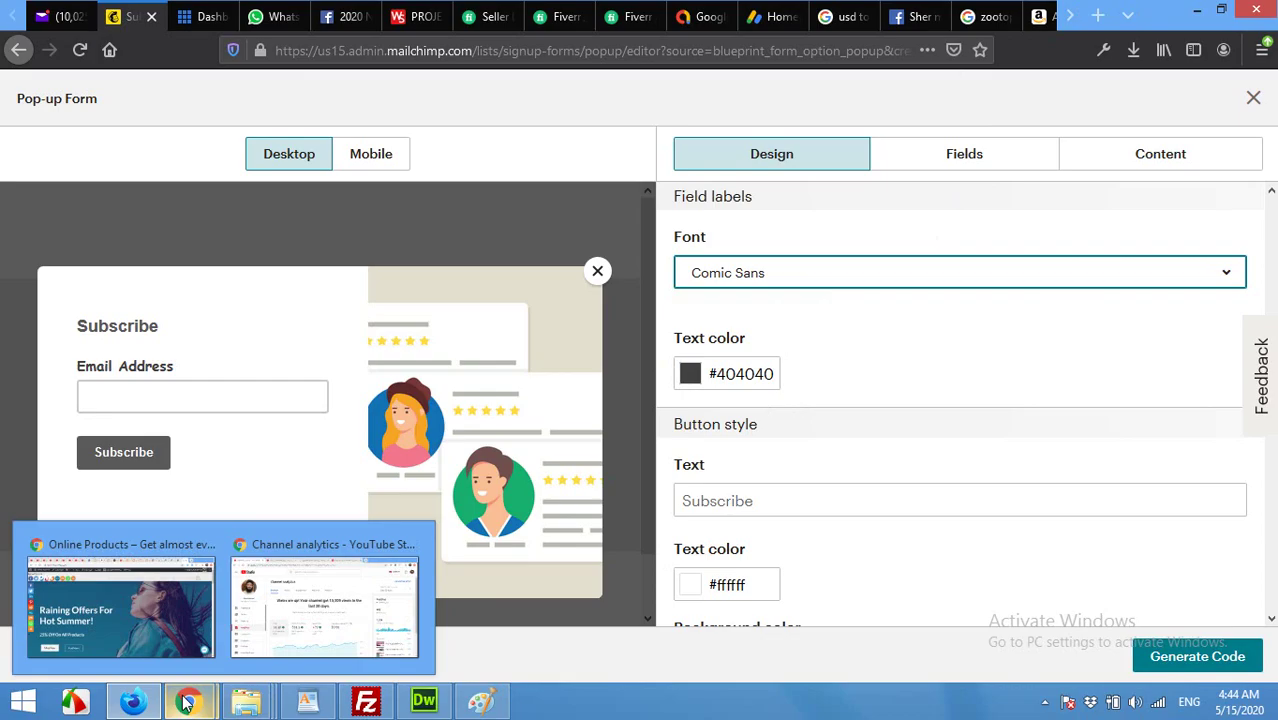
pyautogui.click(160, 628)
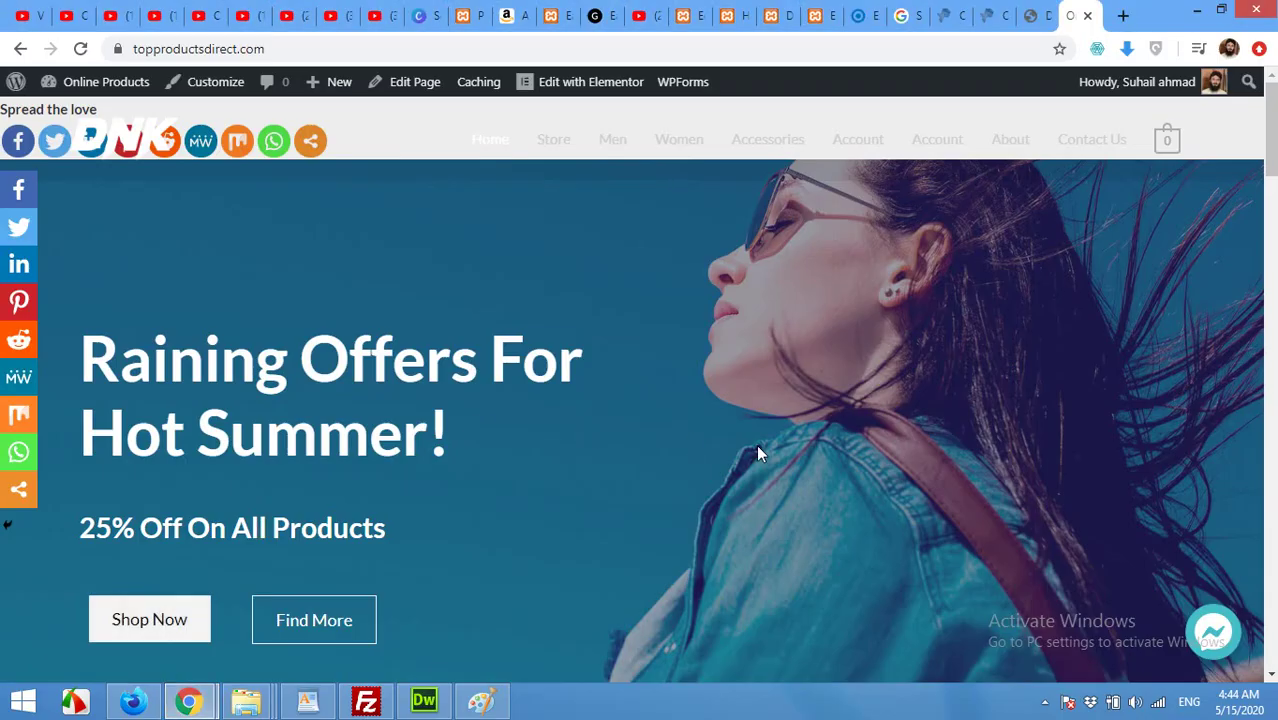
pyautogui.scroll(-8, 756, 444)
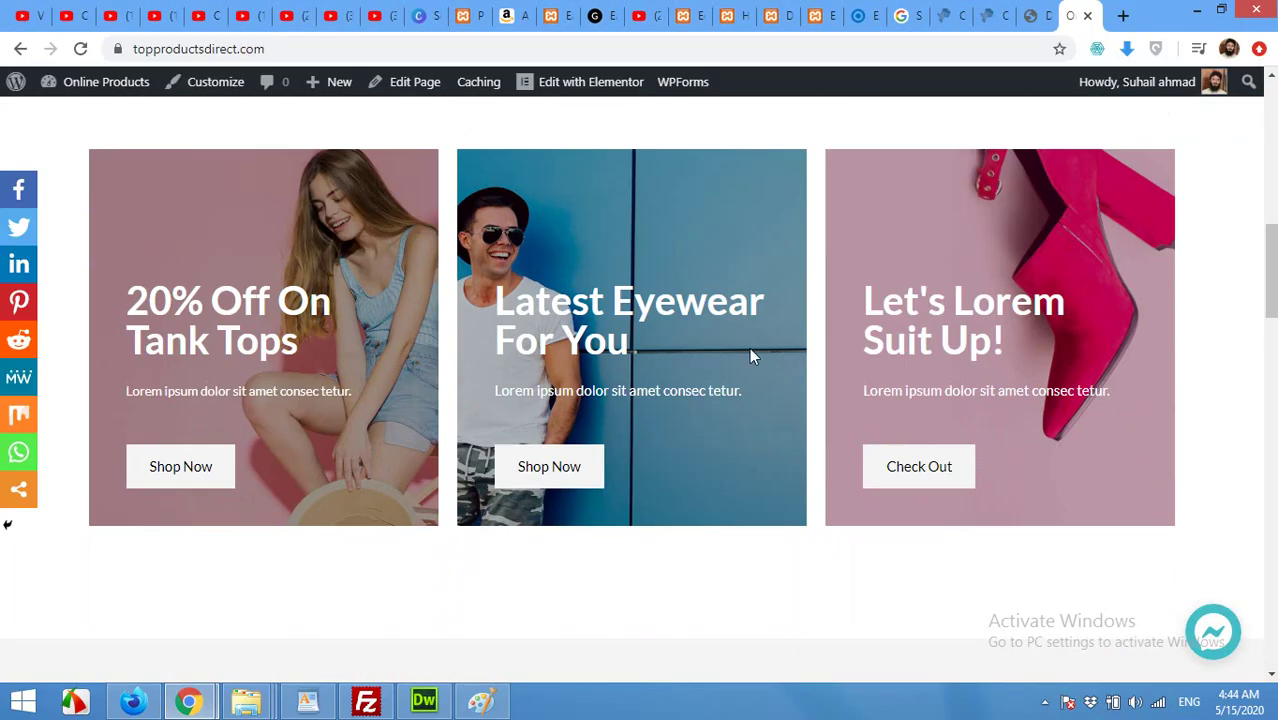
pyautogui.scroll(2, 745, 352)
pyautogui.scroll(-2, 595, 358)
# Back in Mailchimp, colour the field-label text pink (#ec79ab).
pyautogui.click(140, 706)
pyautogui.click(690, 375)
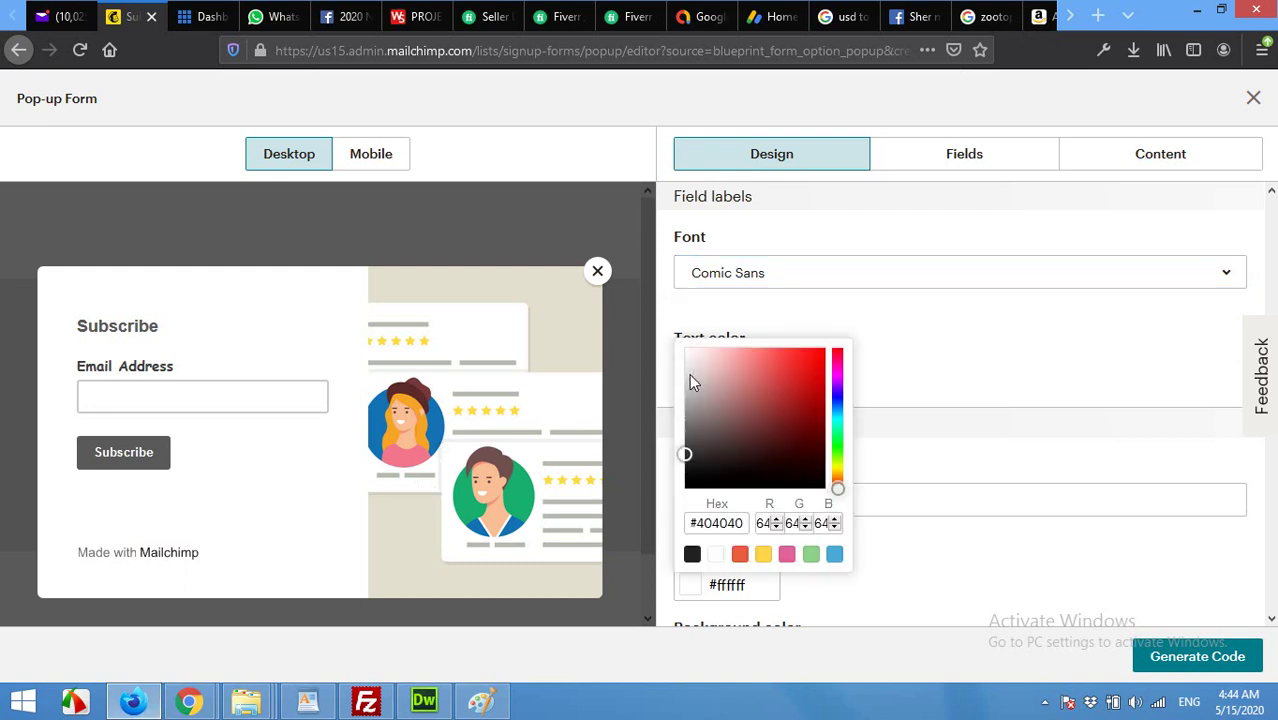
pyautogui.moveTo(699, 400); pyautogui.dragTo(738, 365)
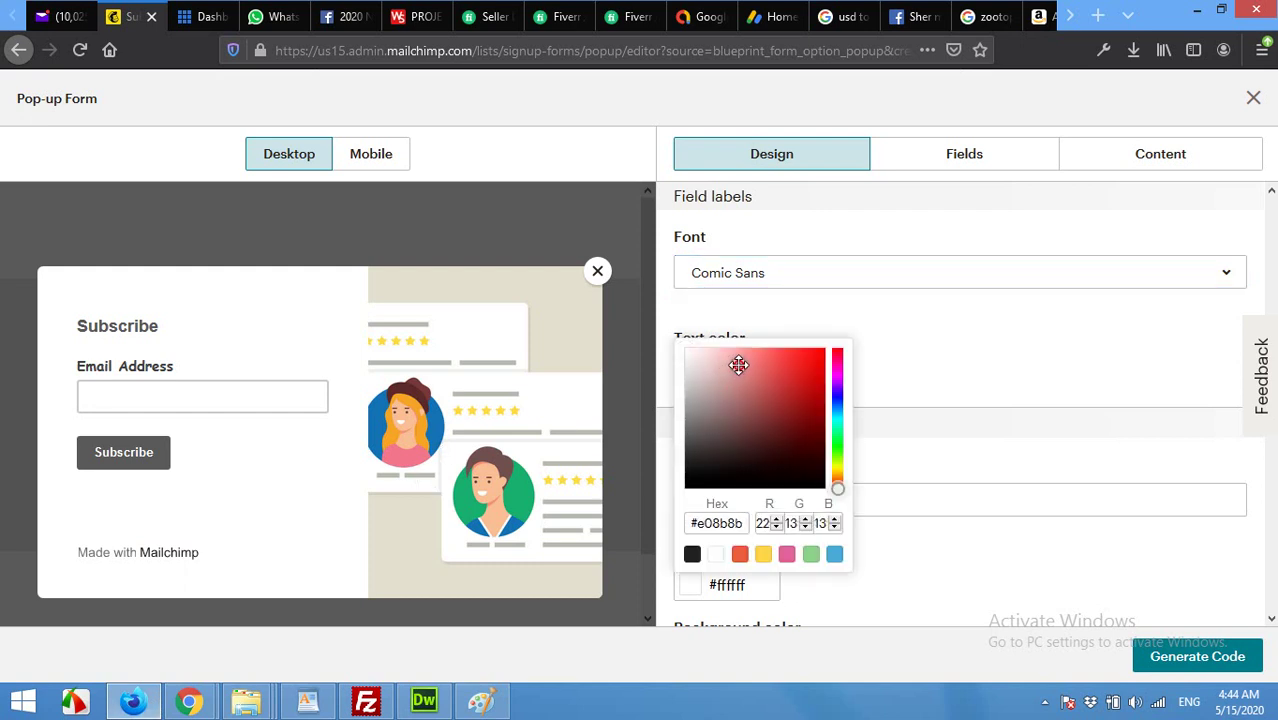
pyautogui.click(789, 556)
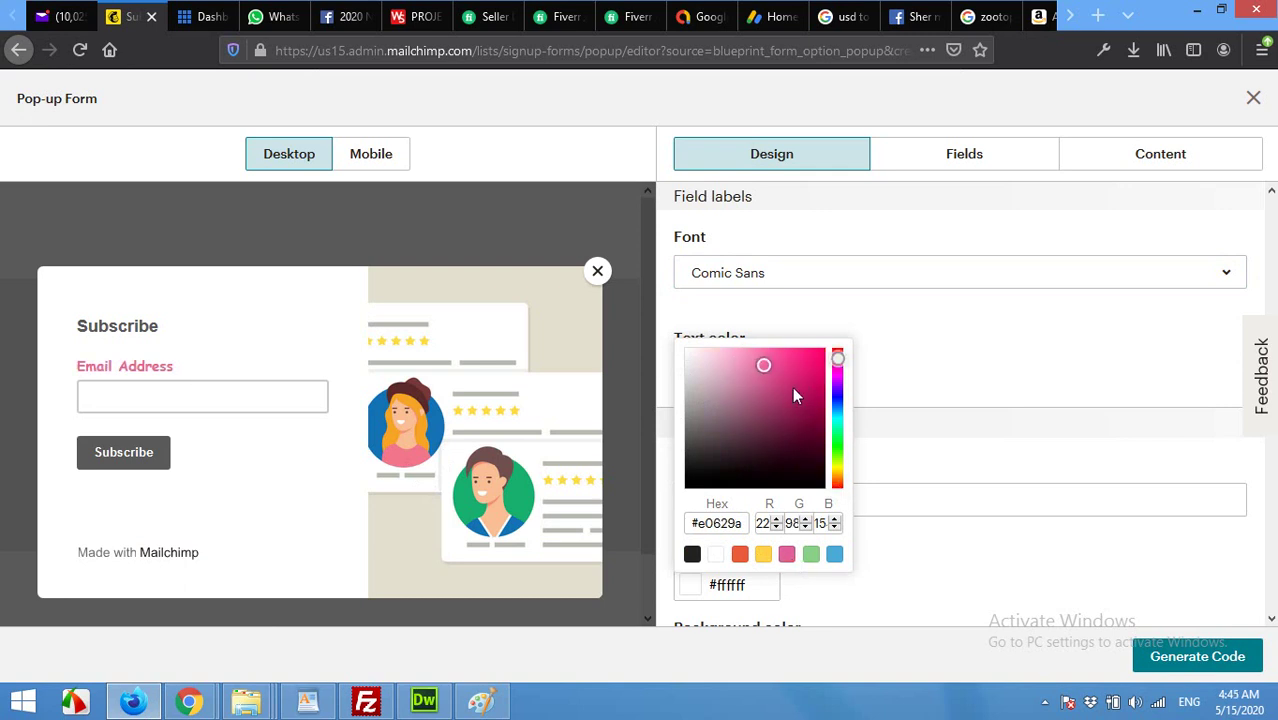
pyautogui.moveTo(760, 363); pyautogui.dragTo(753, 358)
pyautogui.click(904, 536)
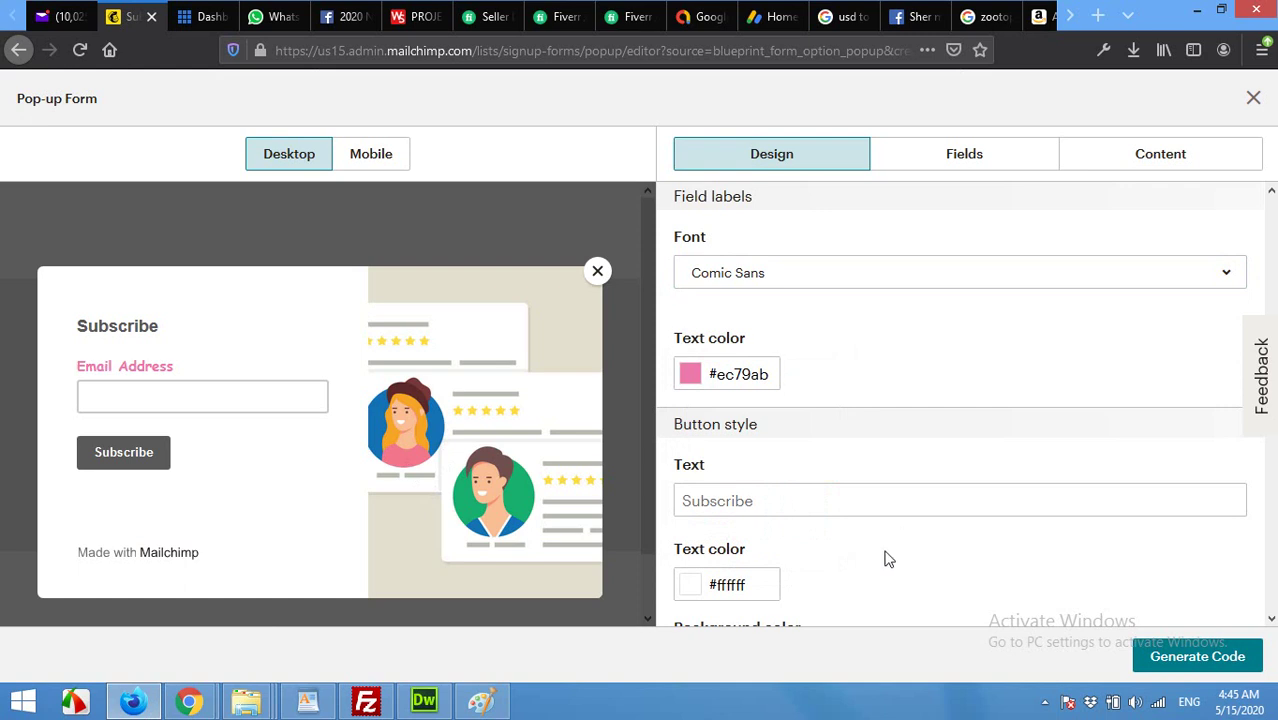
pyautogui.scroll(-2, 884, 556)
pyautogui.scroll(-2, 882, 528)
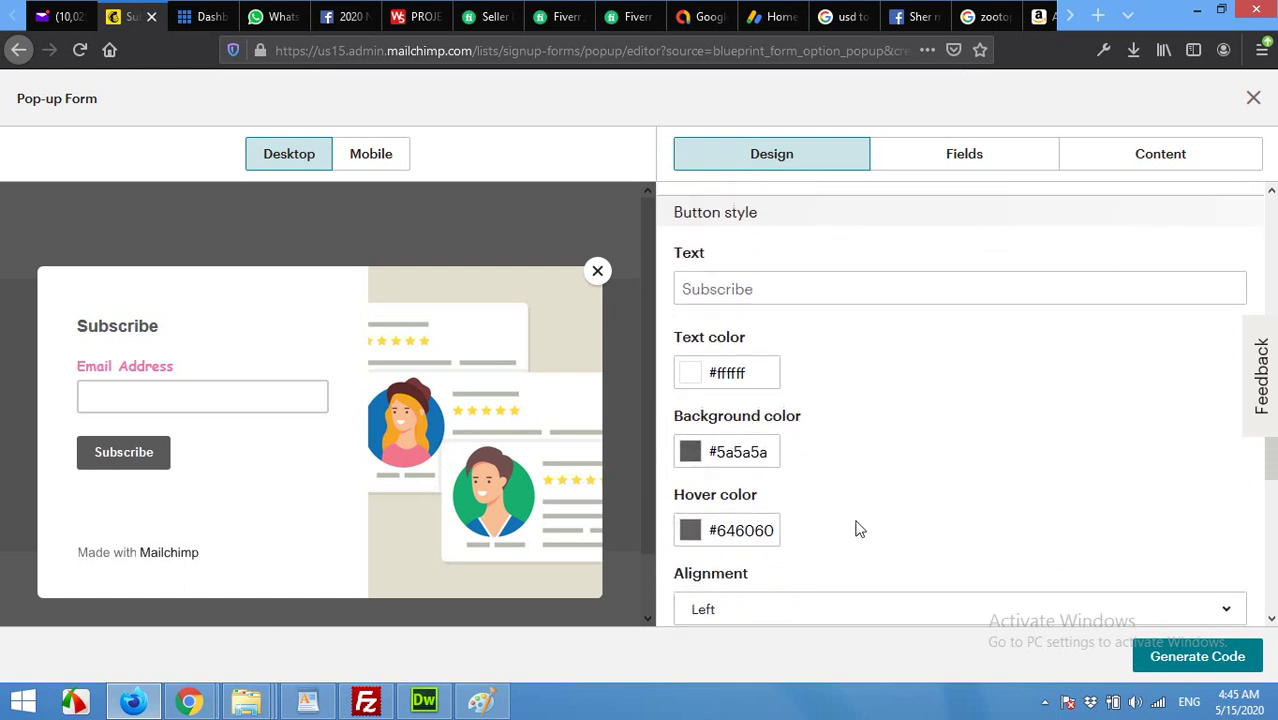
# Give the Subscribe button a pink #e0629a background and an orange #ea5b3a hover colour.
pyautogui.click(690, 452)
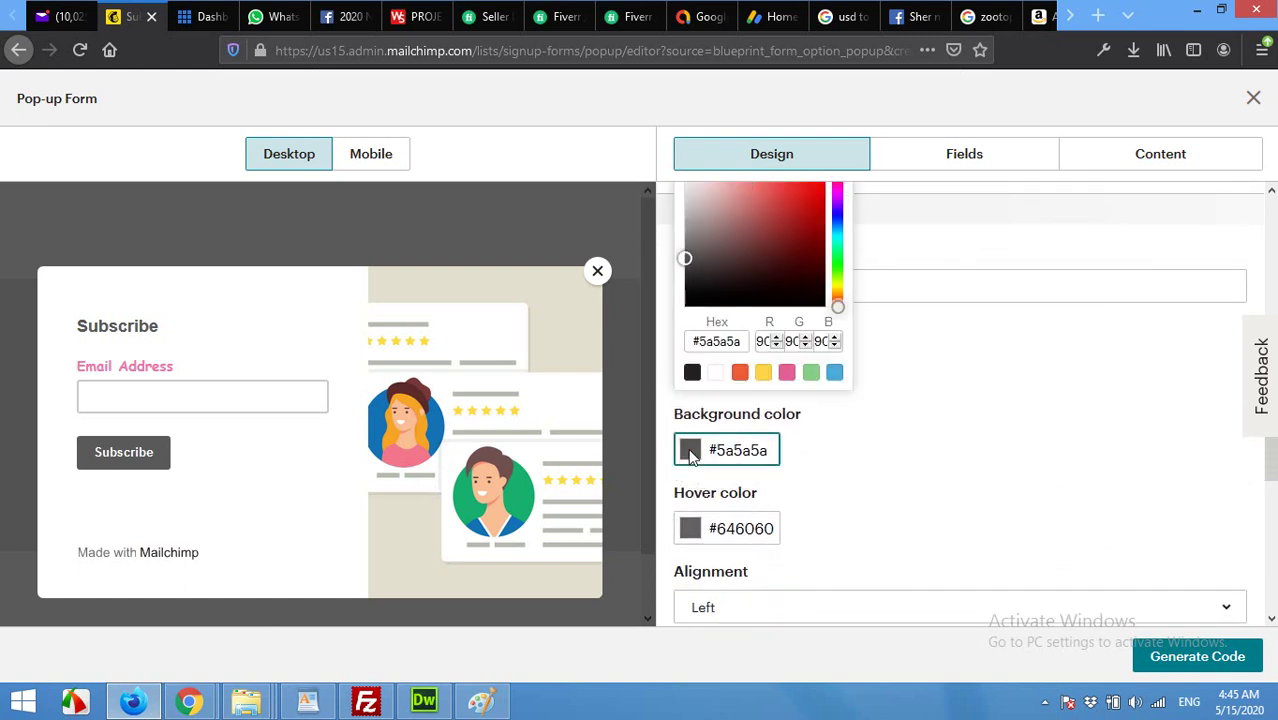
pyautogui.scroll(1, 793, 375)
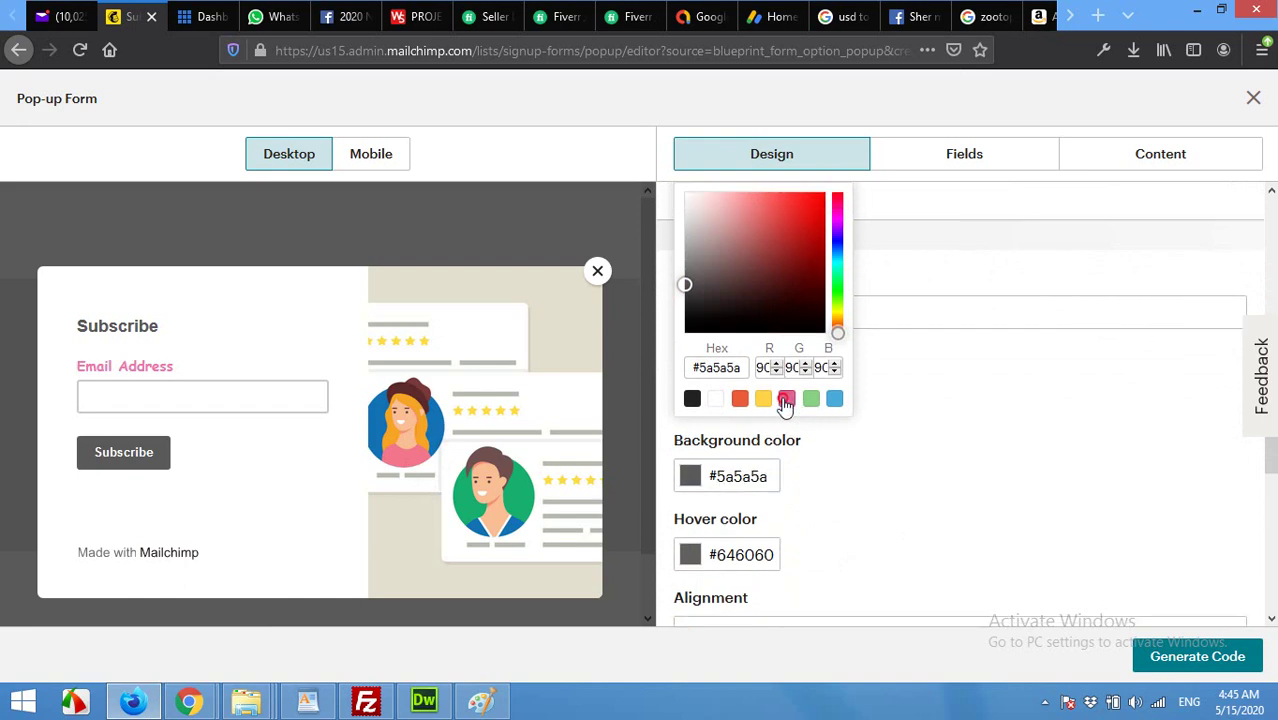
pyautogui.click(787, 398)
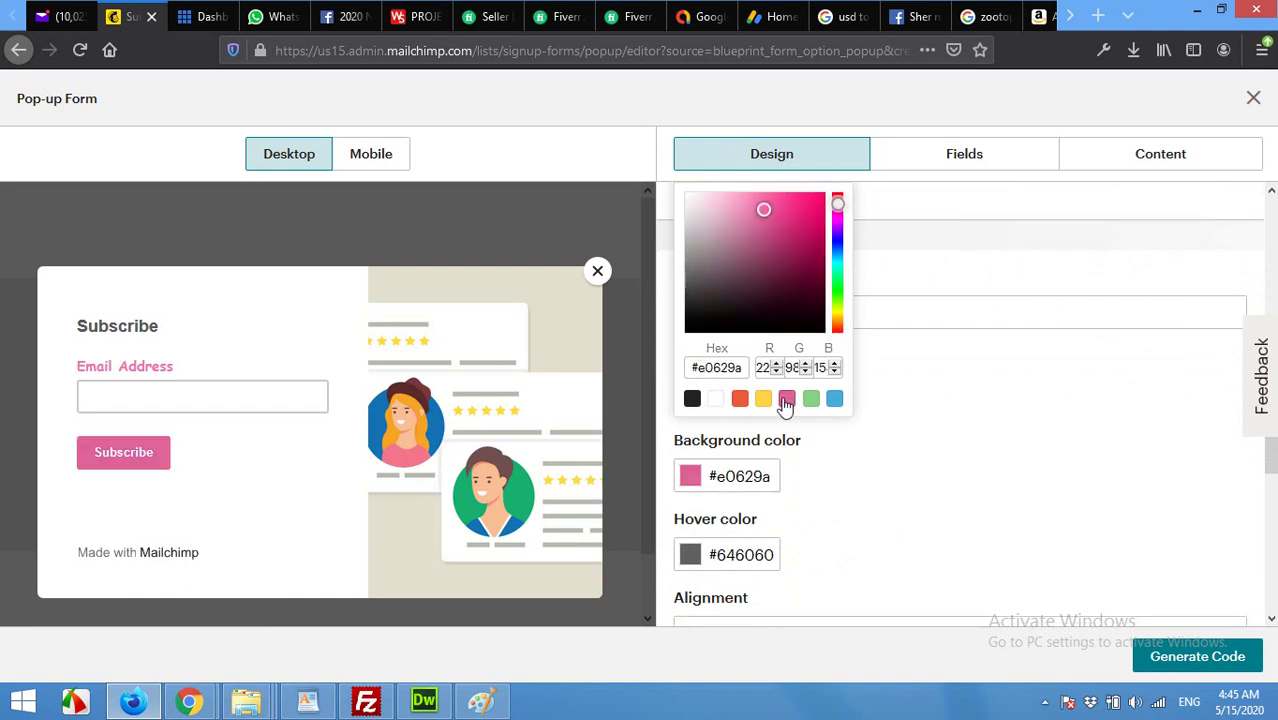
pyautogui.click(691, 556)
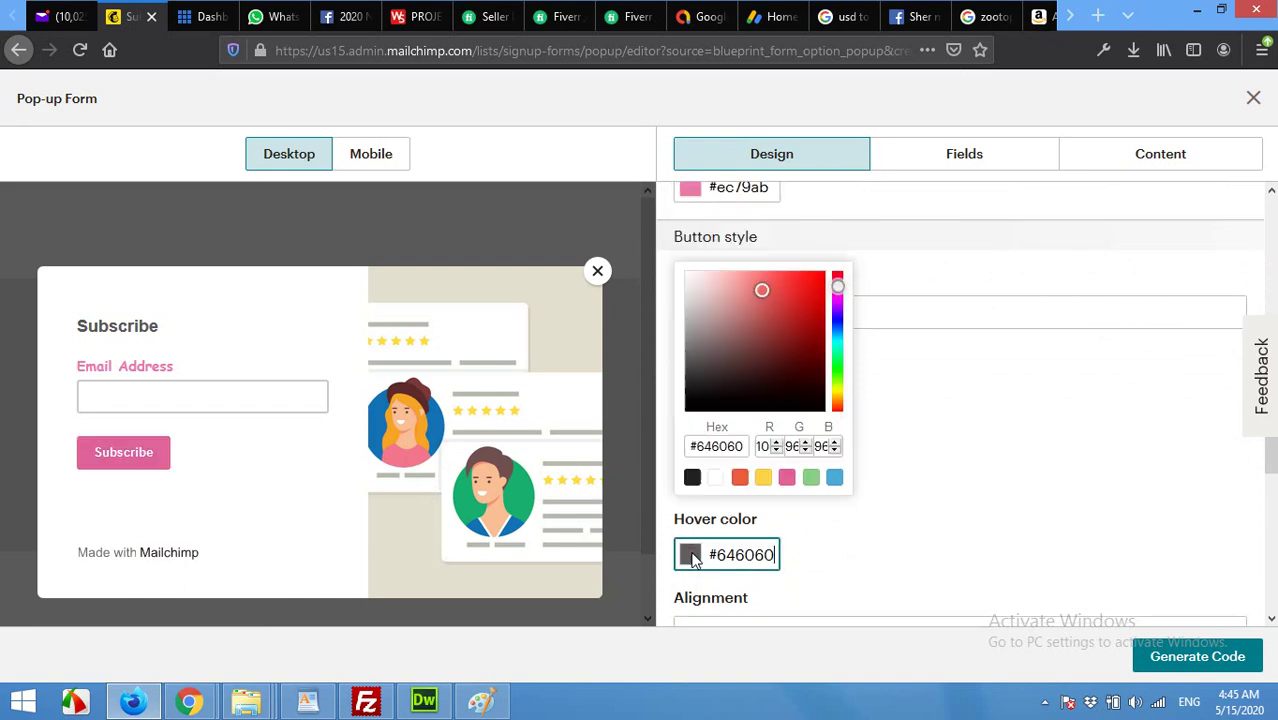
pyautogui.click(740, 479)
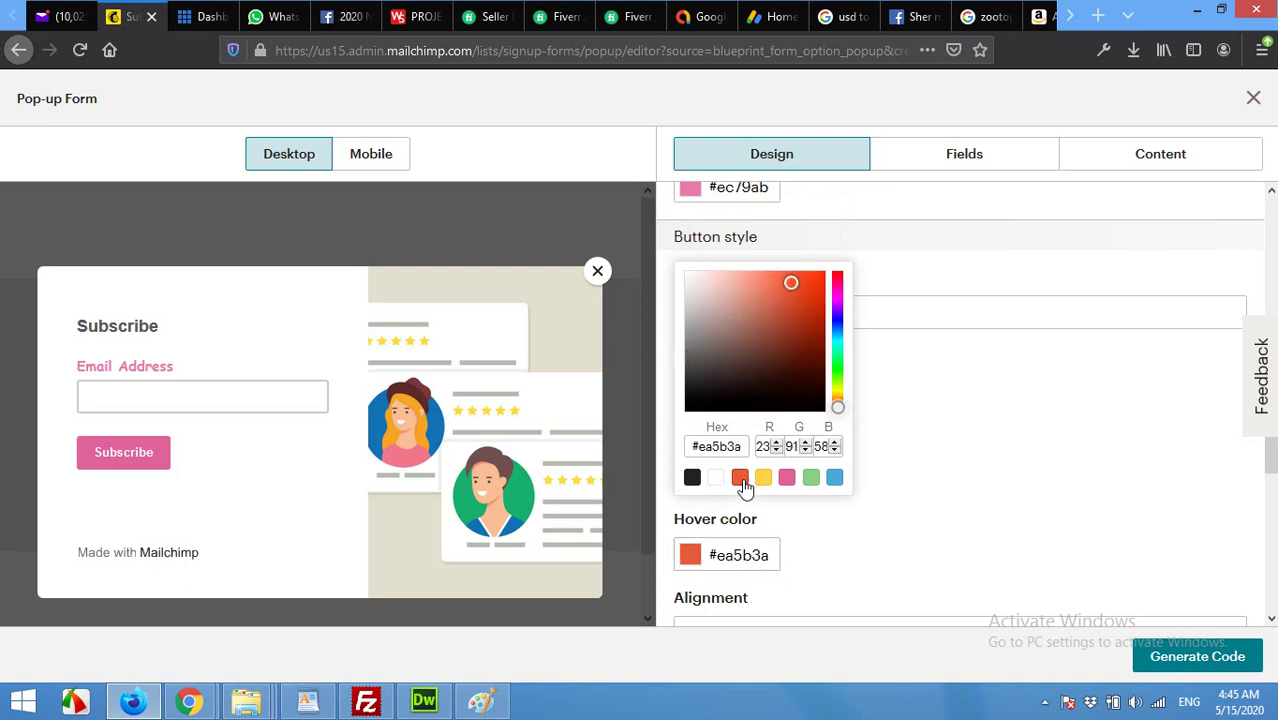
pyautogui.click(896, 524)
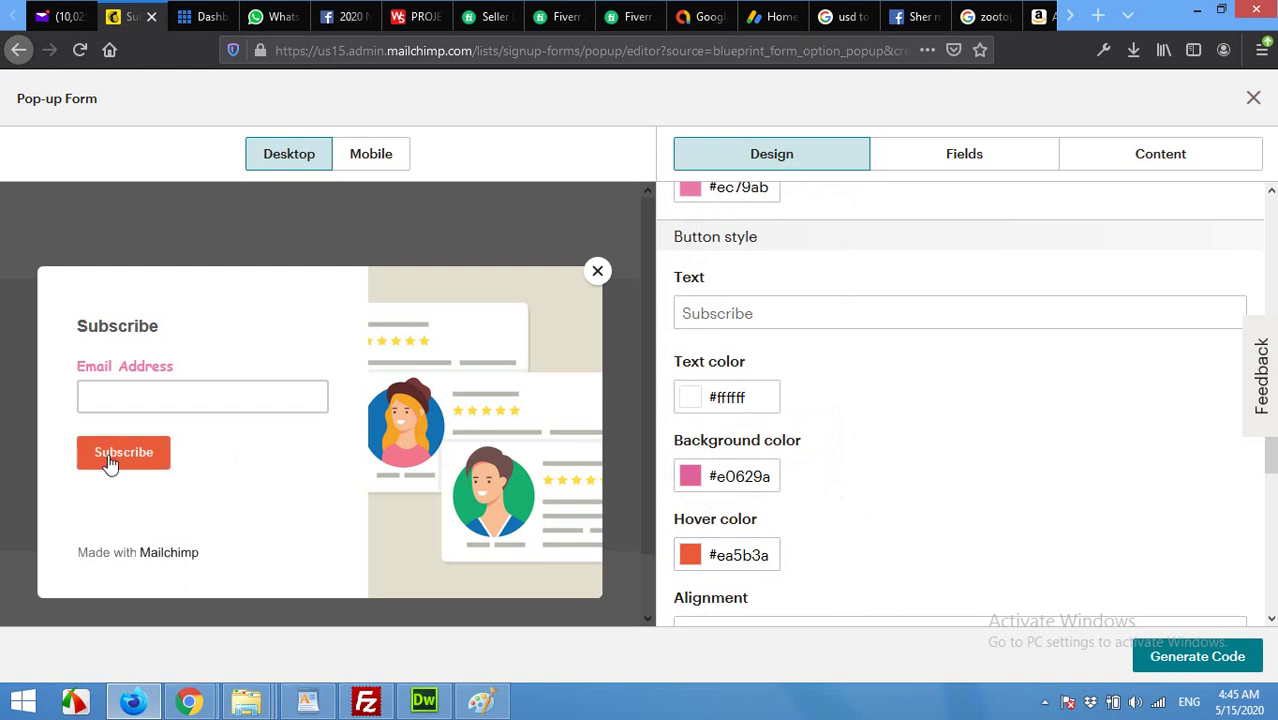
# Try Center and Right button alignment, then return the Subscribe button to Left.
pyautogui.scroll(-3, 880, 482)
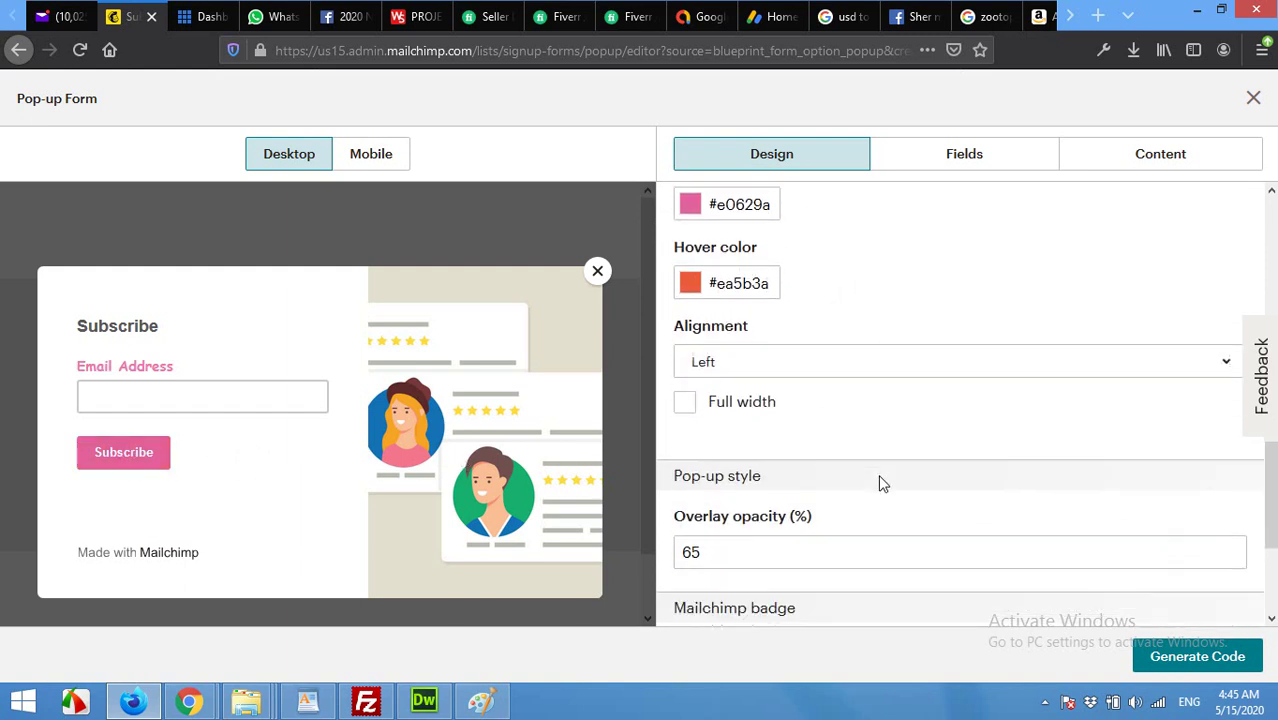
pyautogui.click(733, 323)
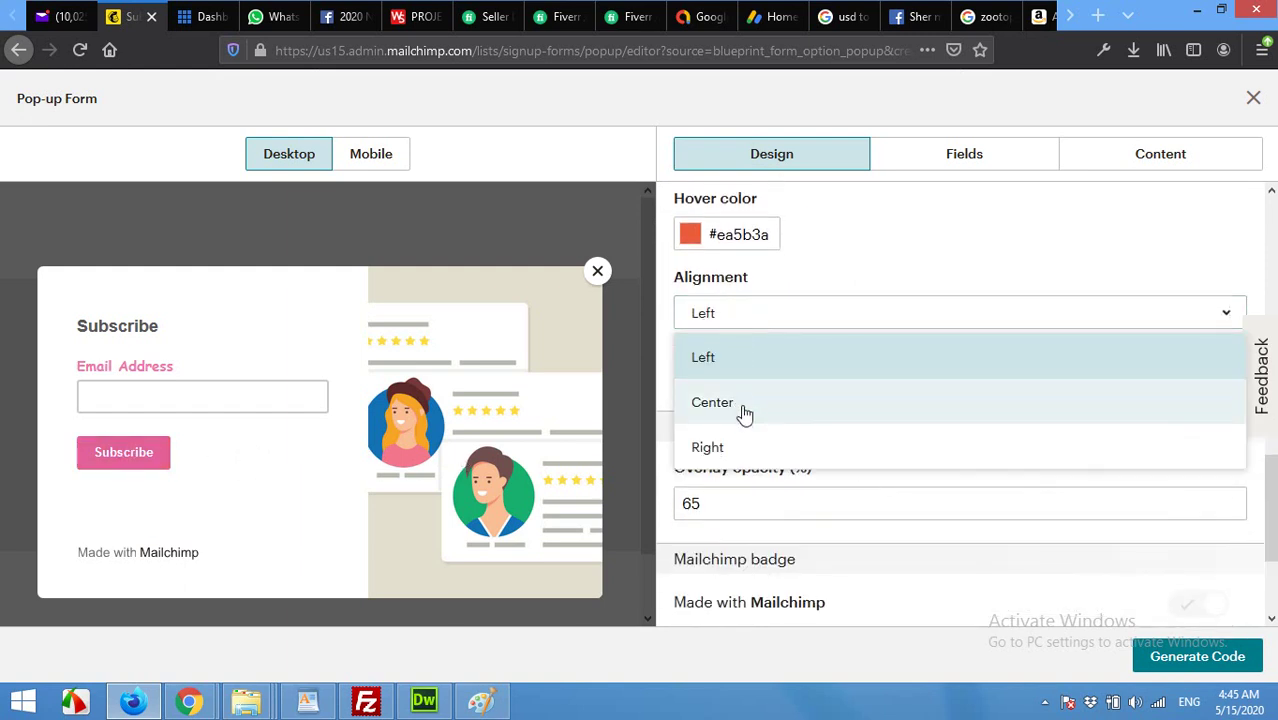
pyautogui.click(712, 402)
pyautogui.click(745, 318)
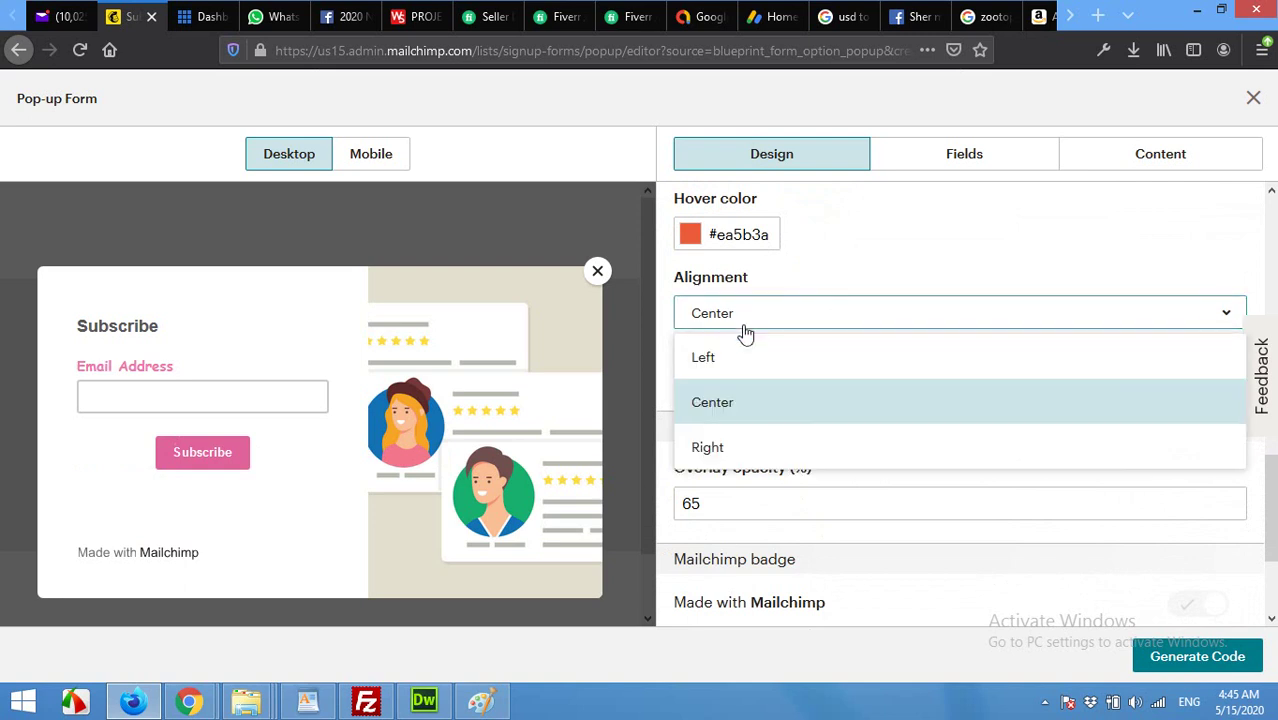
pyautogui.click(745, 445)
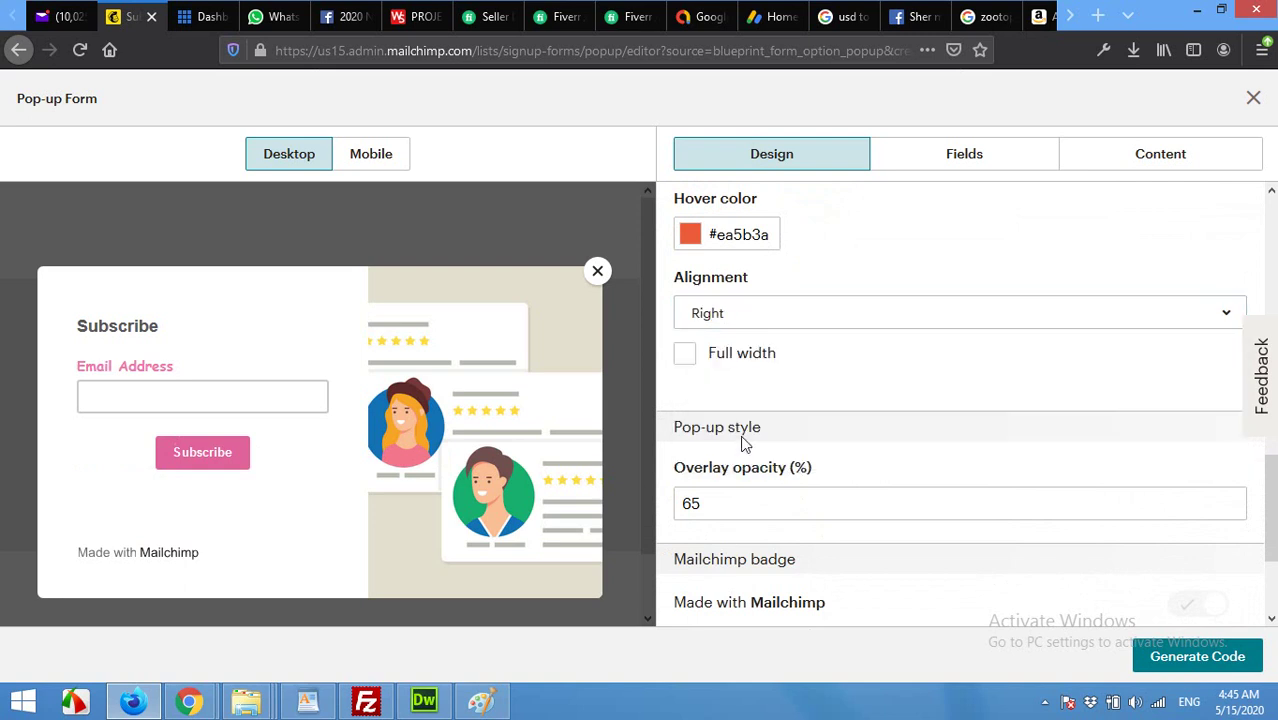
pyautogui.click(788, 326)
pyautogui.click(756, 365)
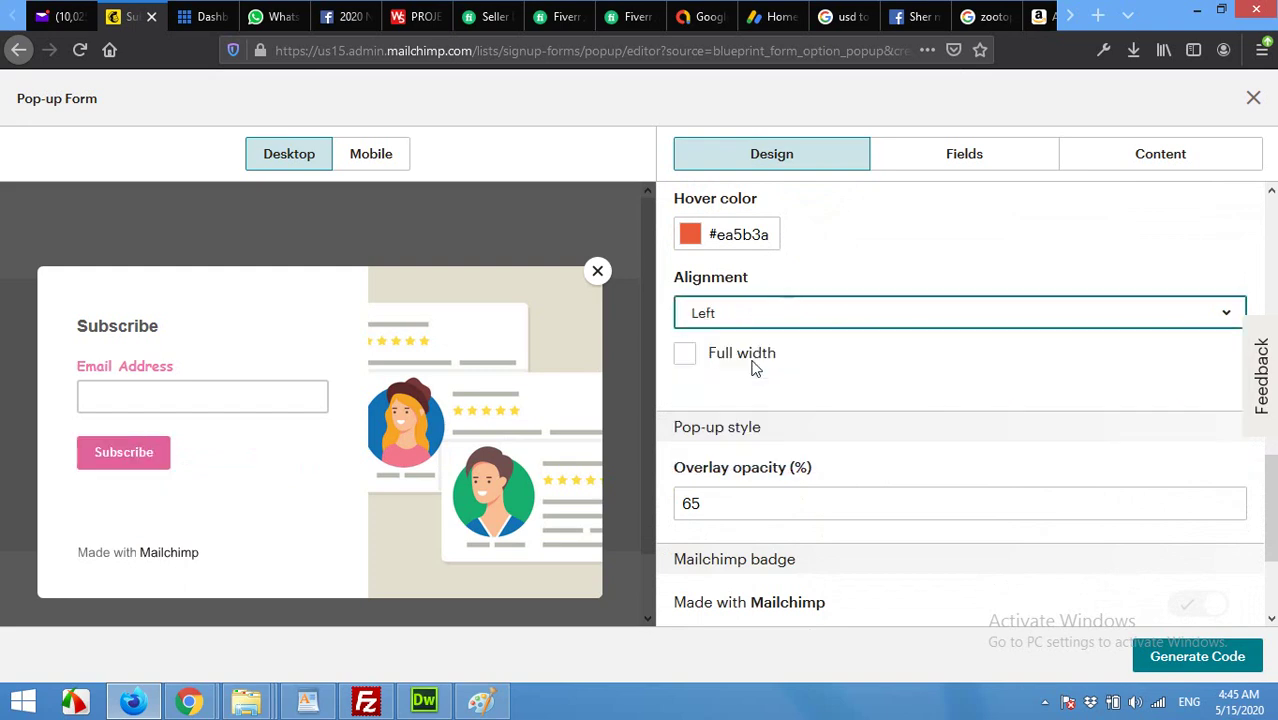
# Change the pop-up form's overlay opacity from 65% to 35%.
pyautogui.scroll(-3, 810, 450)
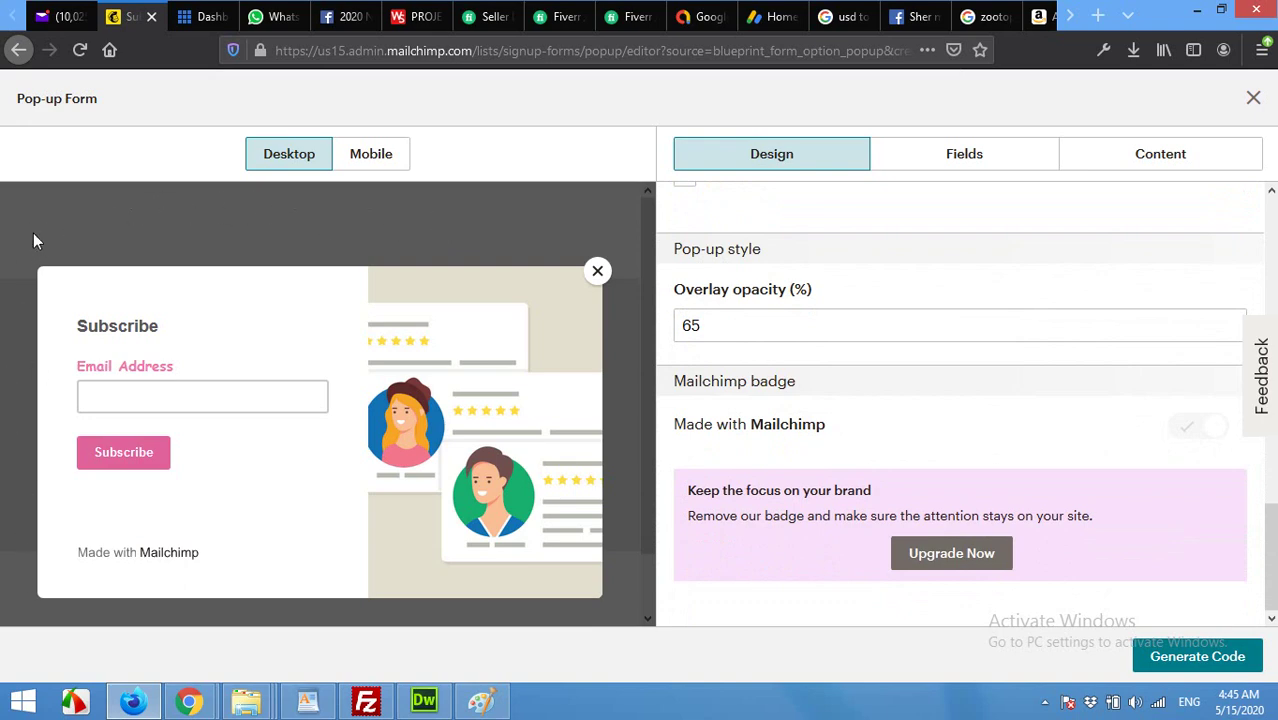
pyautogui.click(700, 324)
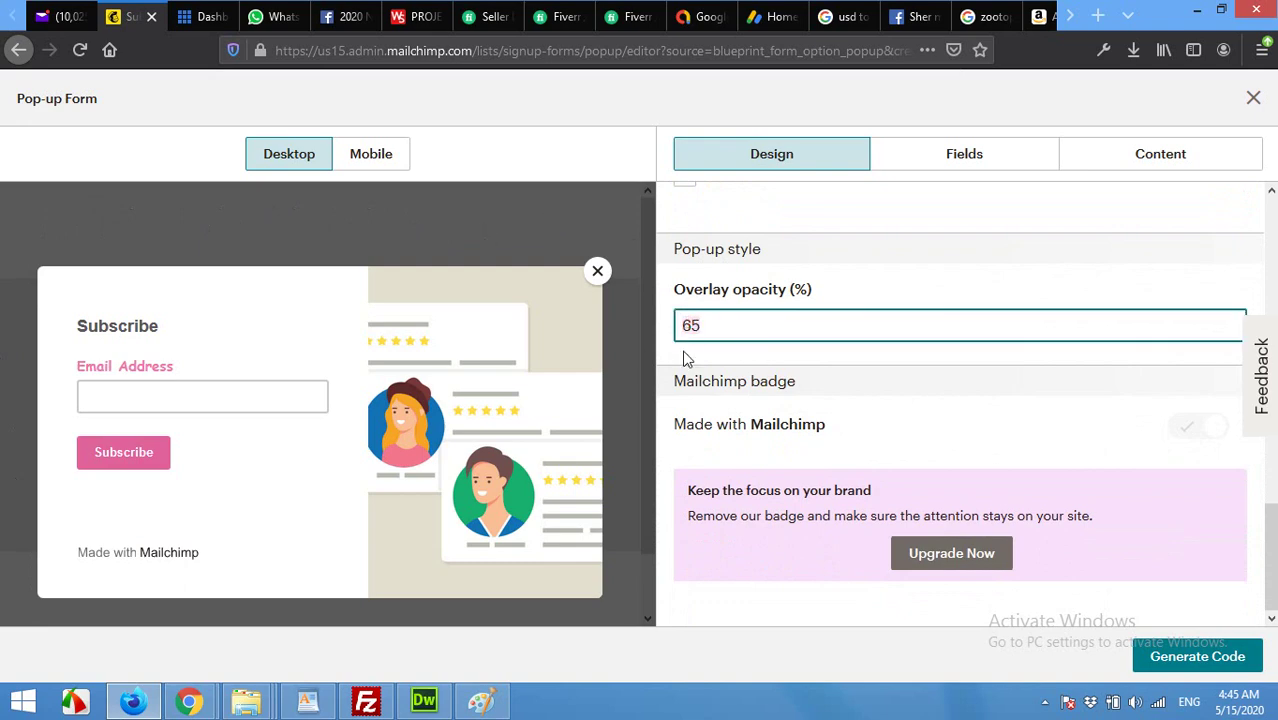
pyautogui.write('35')
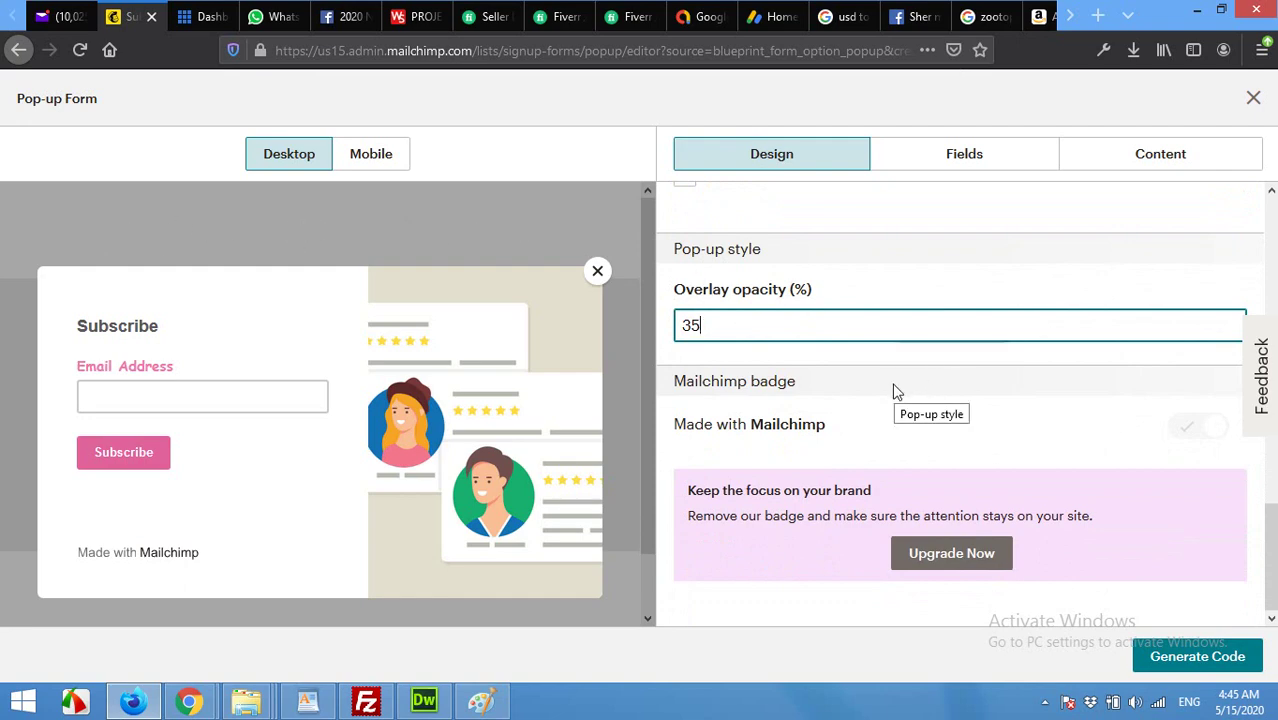
pyautogui.scroll(4, 887, 440)
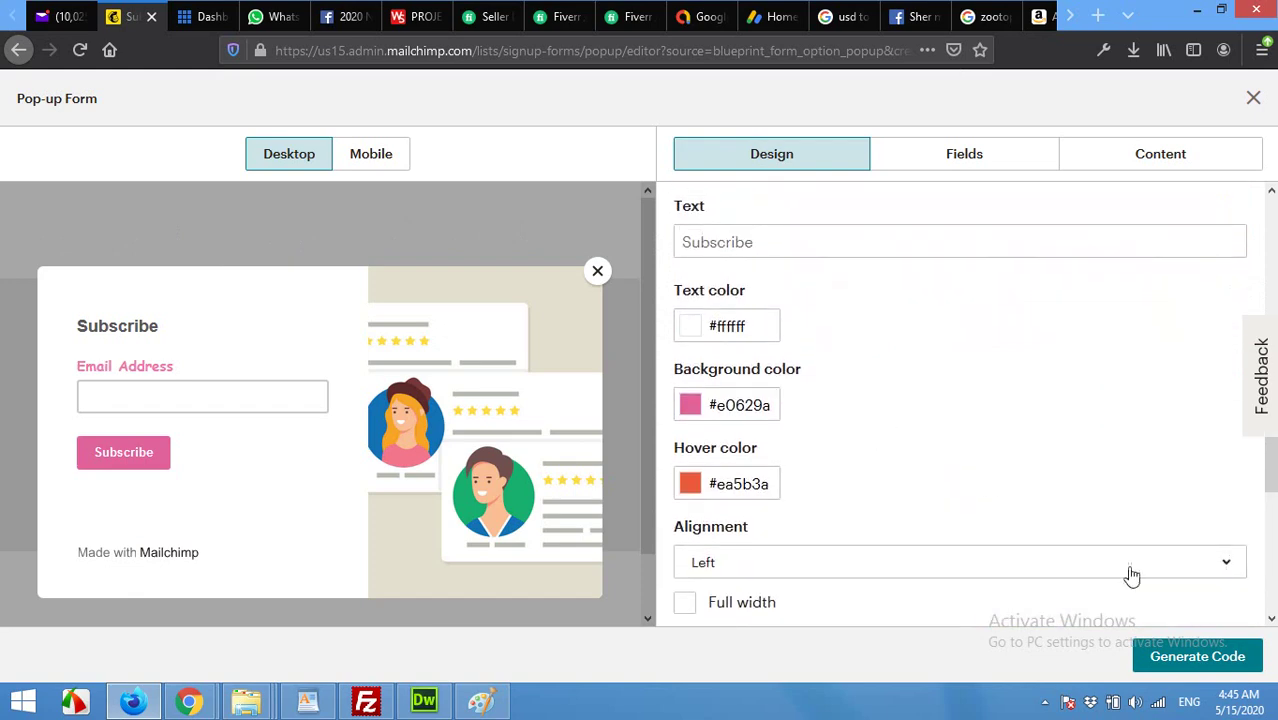
# Generate the pop-up form's embed code and copy the entire script.
pyautogui.click(1176, 662)
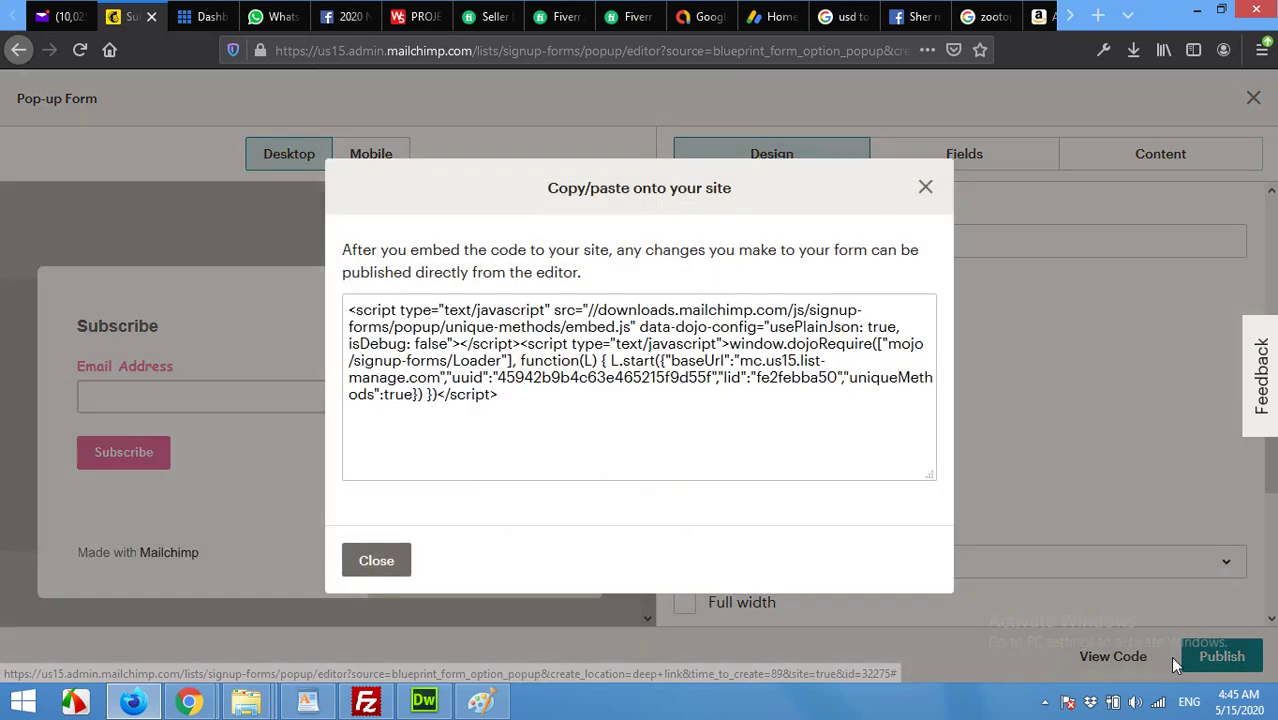
pyautogui.moveTo(518, 394); pyautogui.dragTo(358, 313)
pyautogui.rightClick(360, 313)
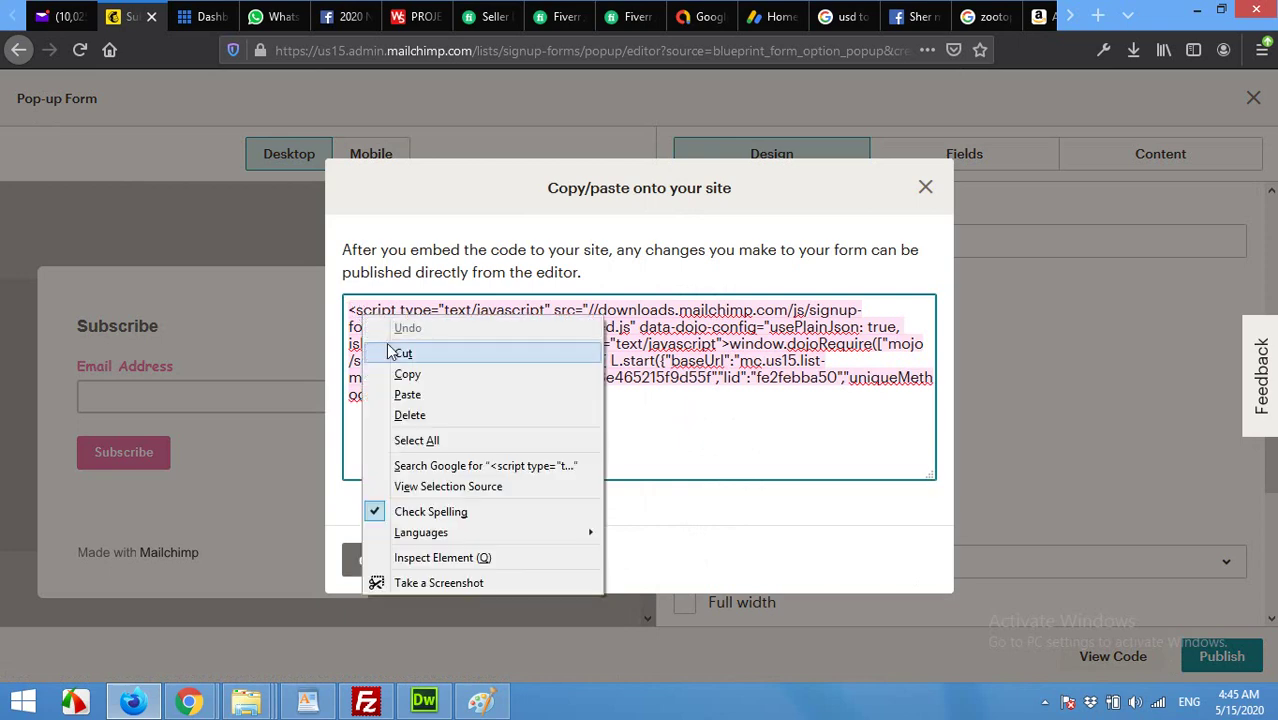
pyautogui.click(405, 373)
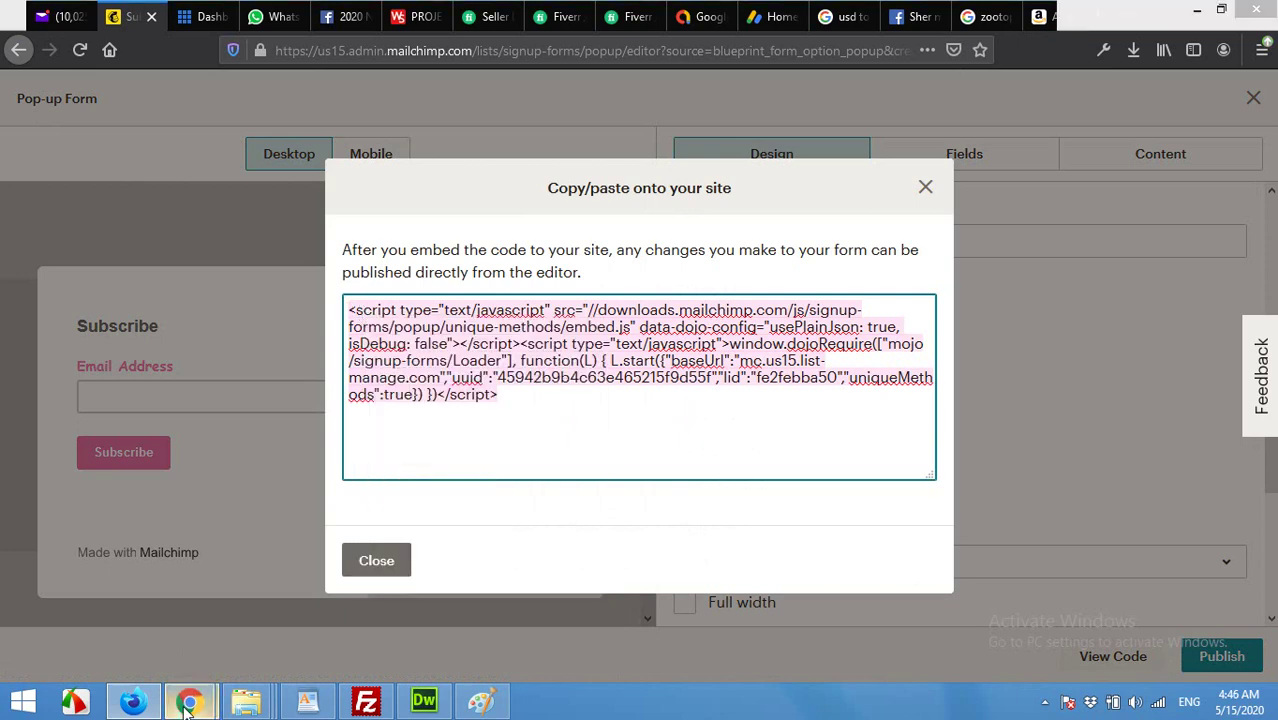
# Bring the topproductsdirect.com browser window forward and scroll to the top of the homepage.
pyautogui.moveTo(187, 697)
pyautogui.click(204, 561)
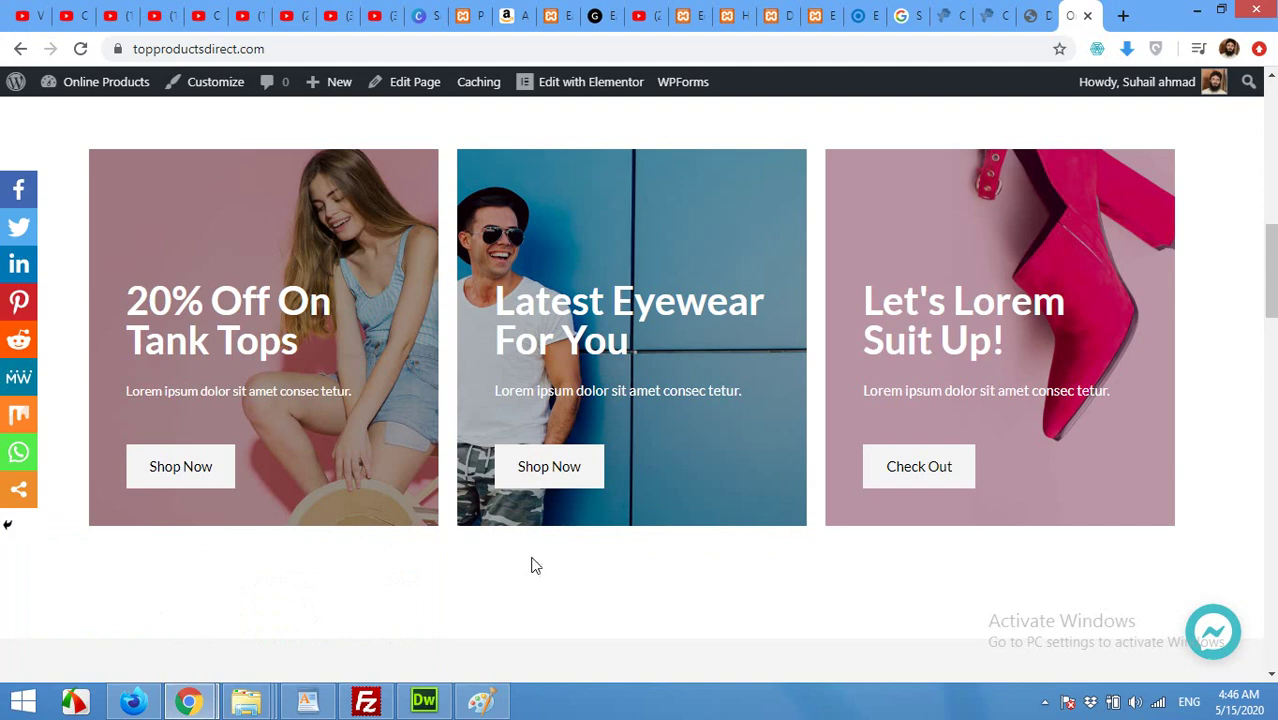
pyautogui.scroll(6, 531, 558)
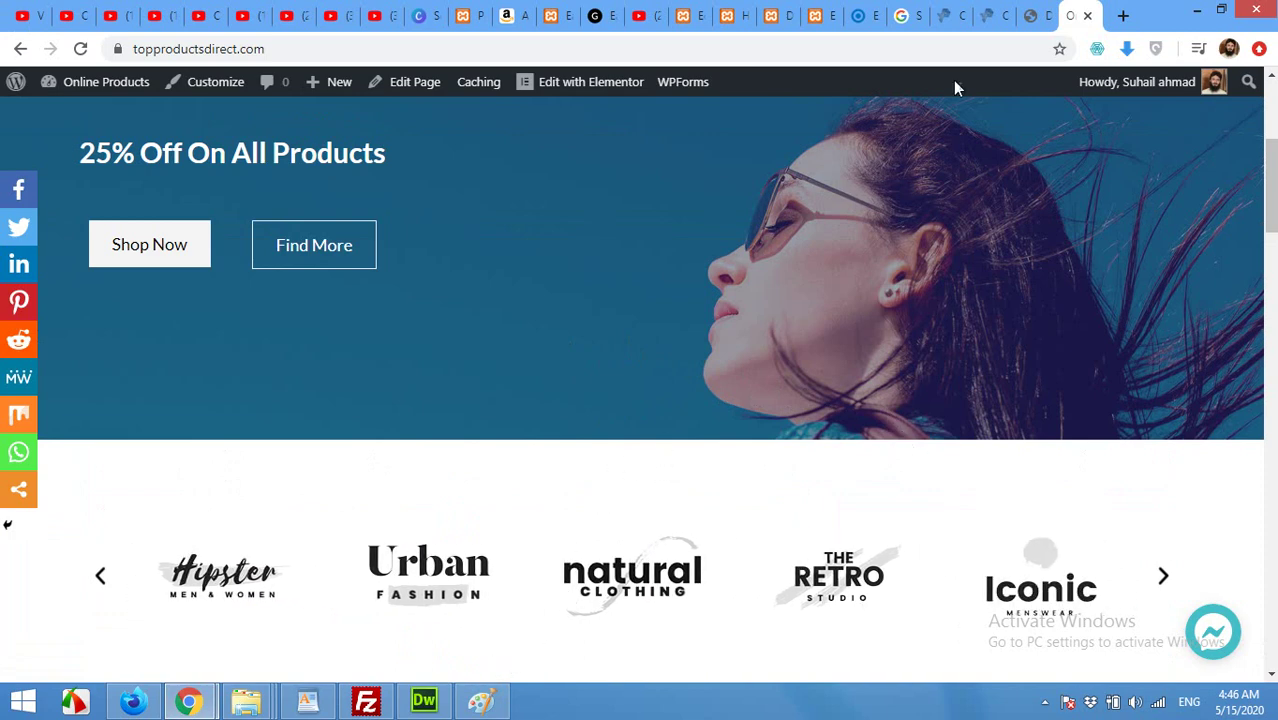
# Switch to the WordPress admin and go to Plugins > Add New.
pyautogui.click(1030, 16)
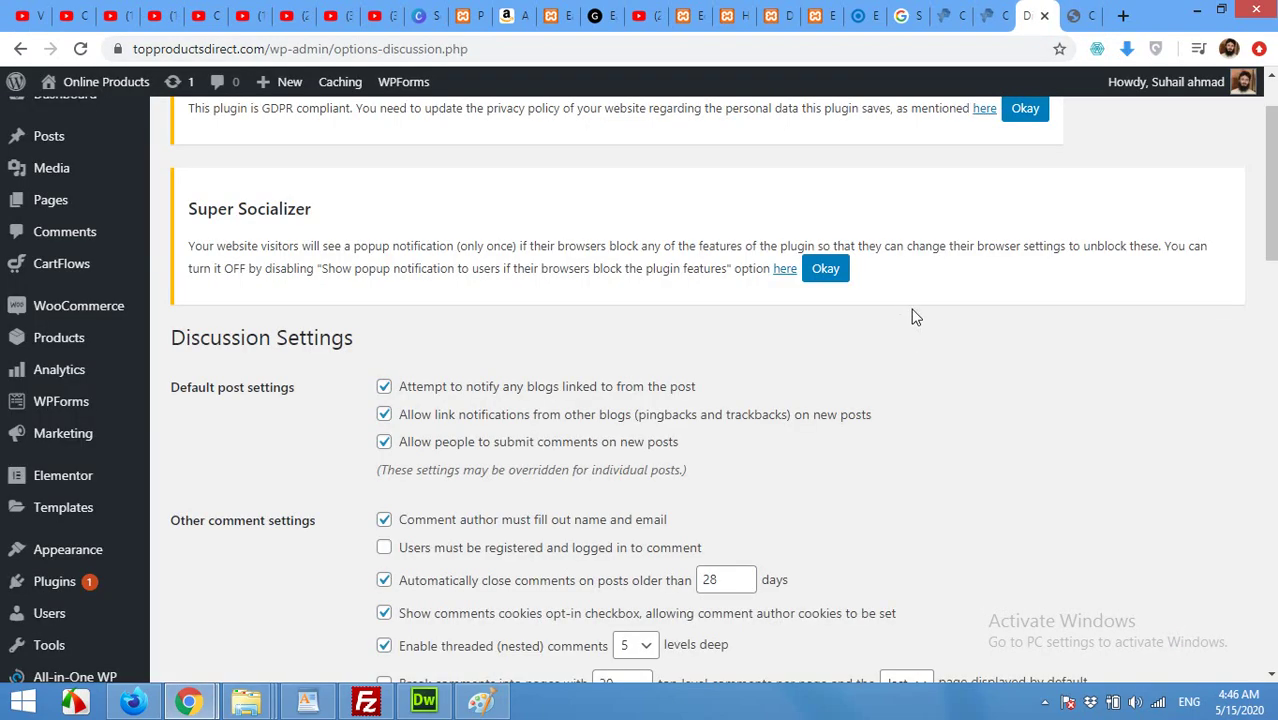
pyautogui.scroll(-3, 95, 492)
pyautogui.moveTo(97, 494)
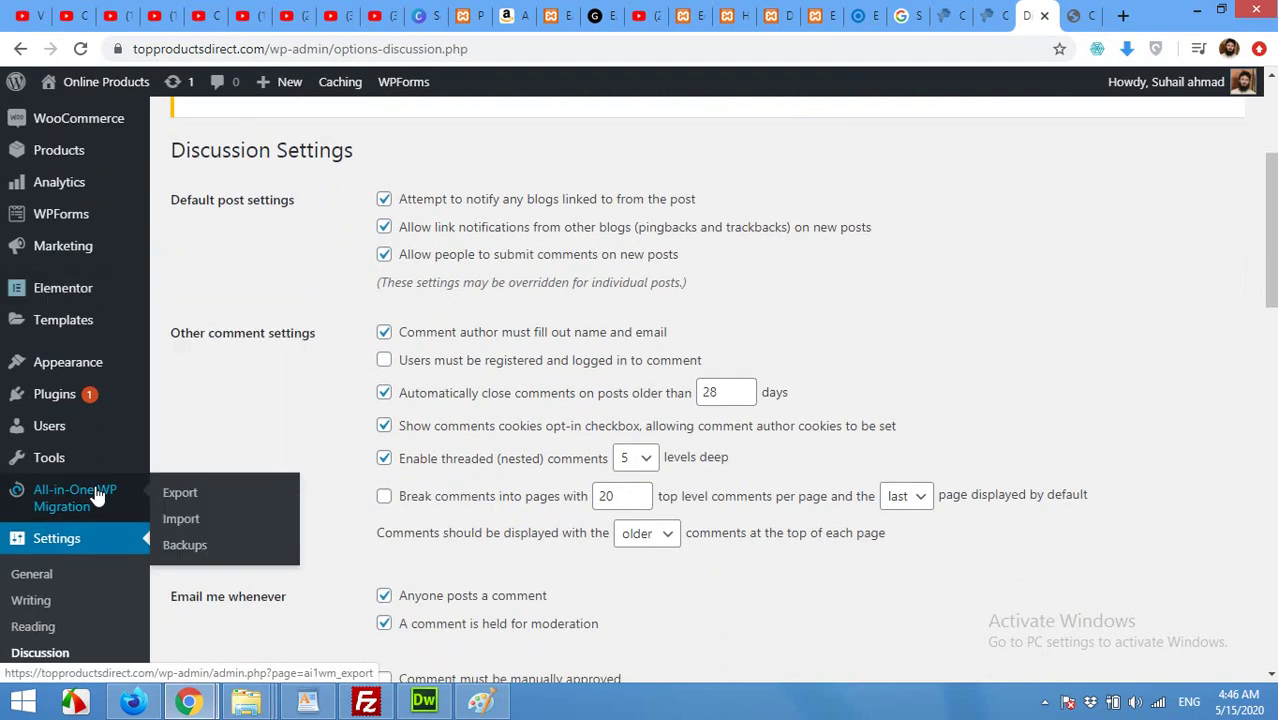
pyautogui.scroll(-2, 97, 494)
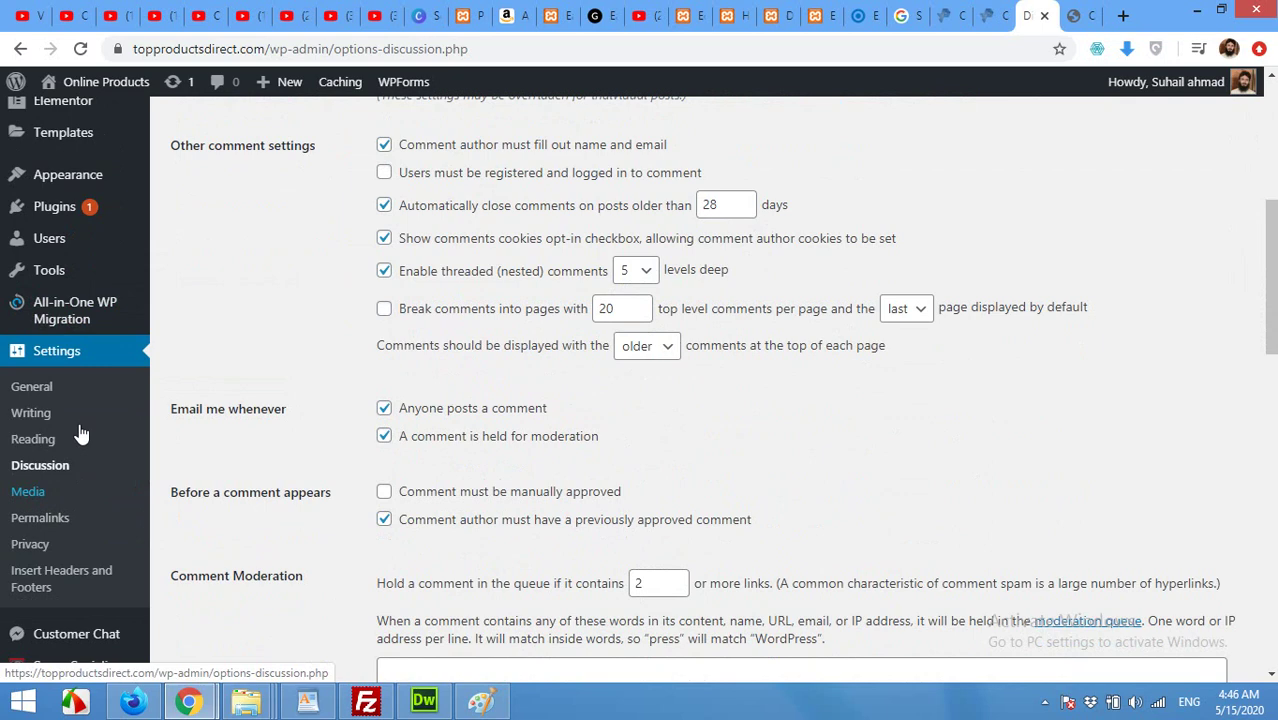
pyautogui.moveTo(62, 210)
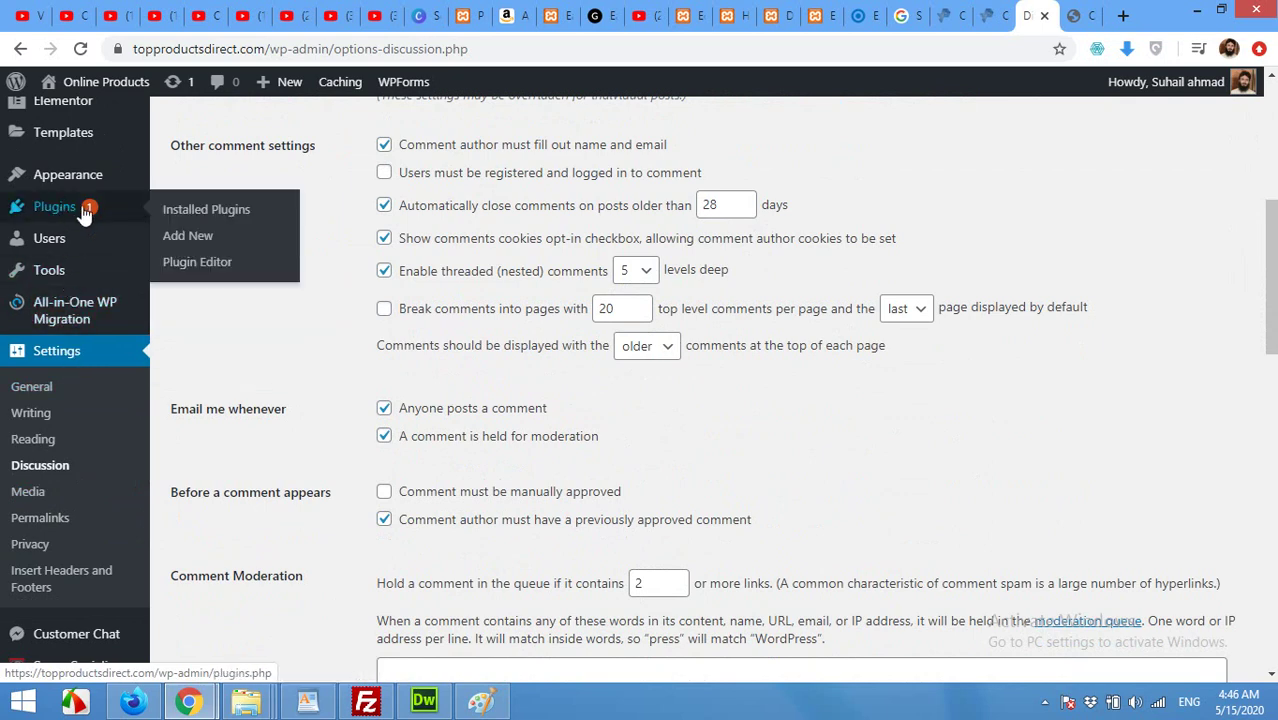
pyautogui.click(190, 237)
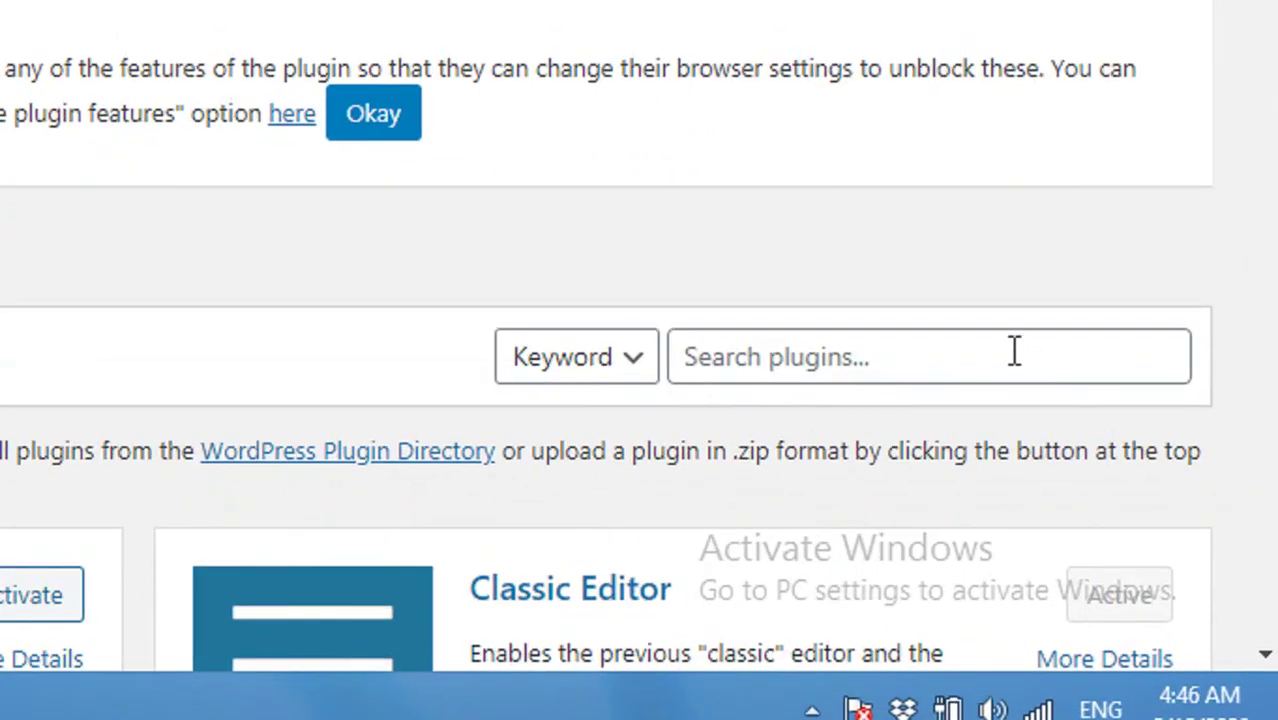
# Search plugins for 'header and footer' and confirm Insert Headers and Footers is active.
pyautogui.click(1090, 460)
pyautogui.write('header')
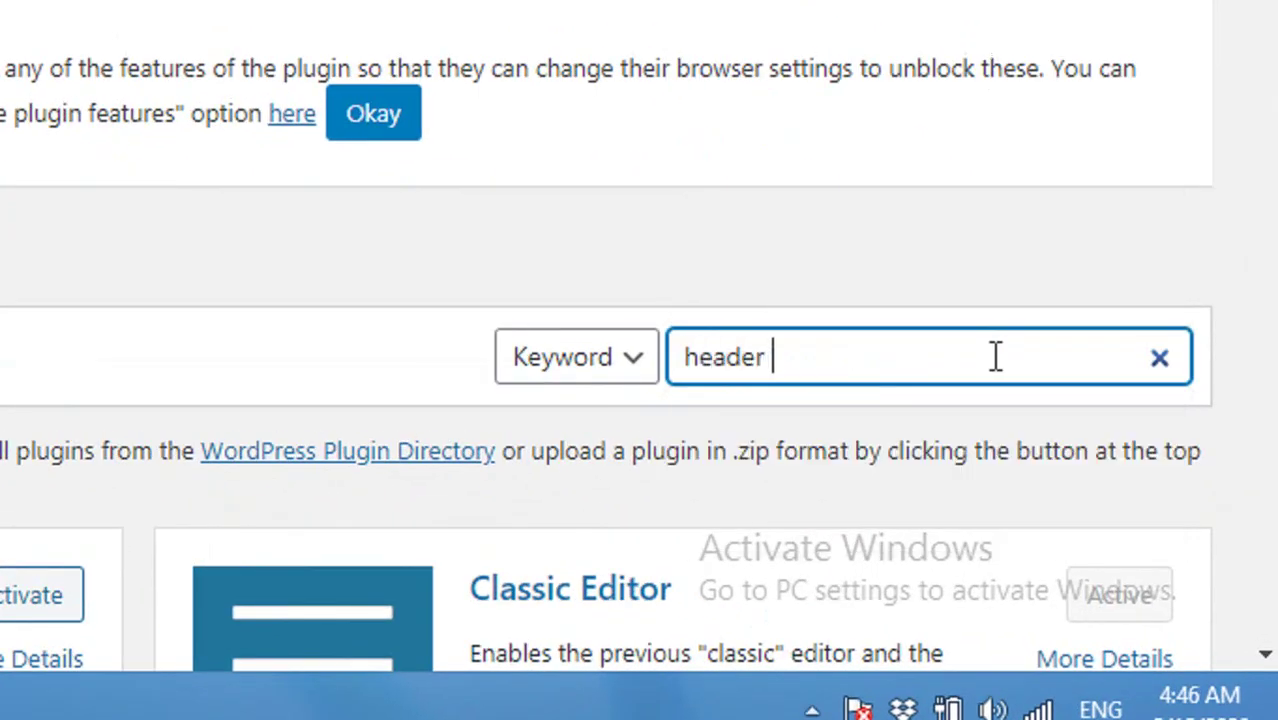
pyautogui.press('BackSpace')
pyautogui.write('and footer')
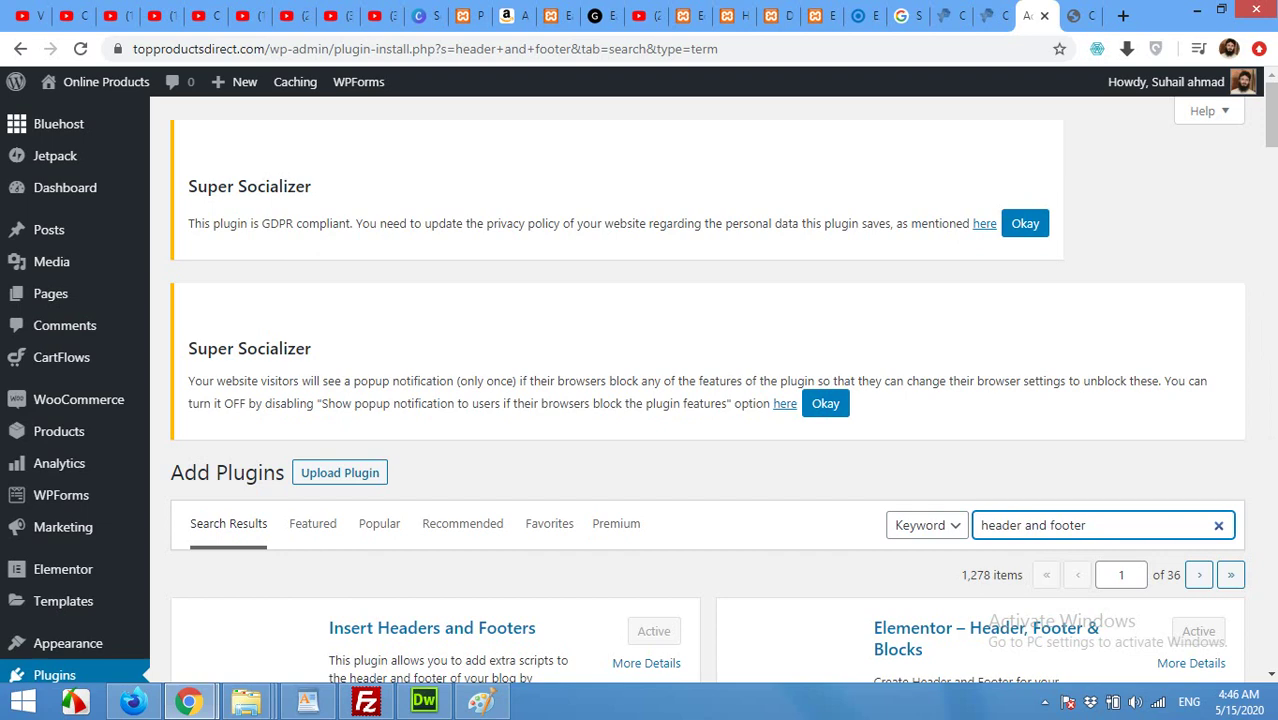
pyautogui.scroll(-3, 1134, 545)
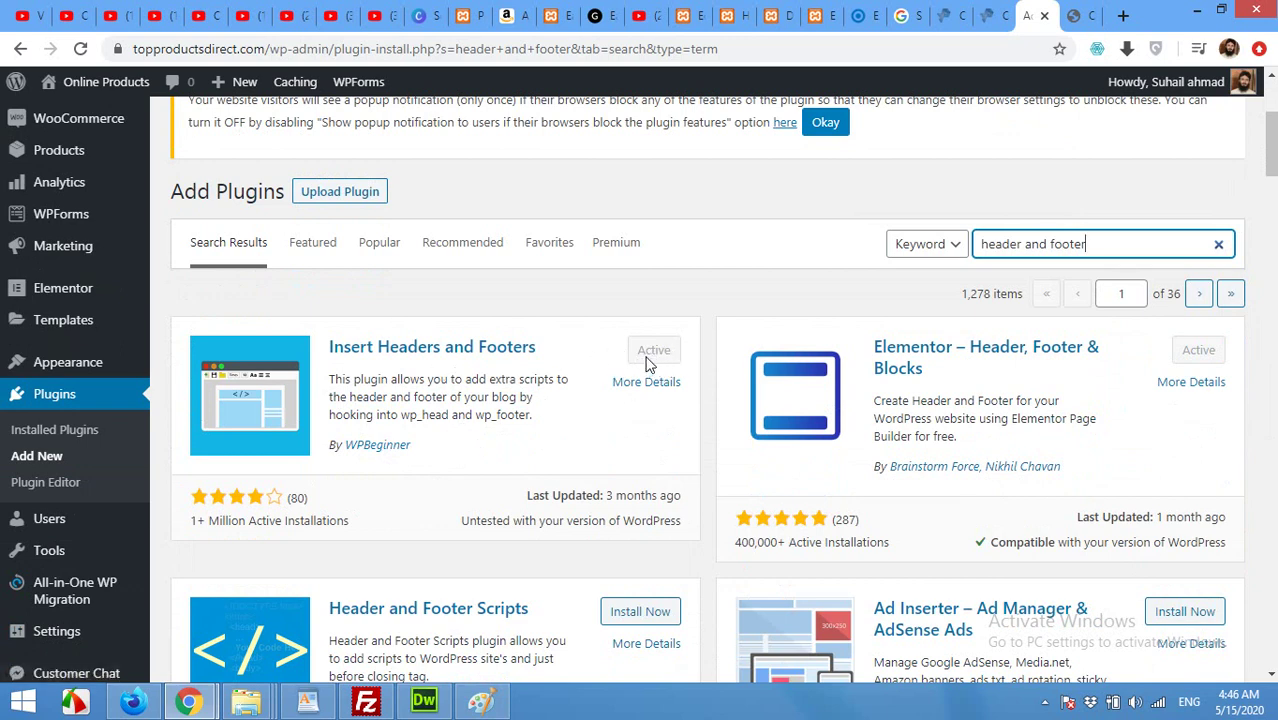
pyautogui.scroll(-2, 176, 382)
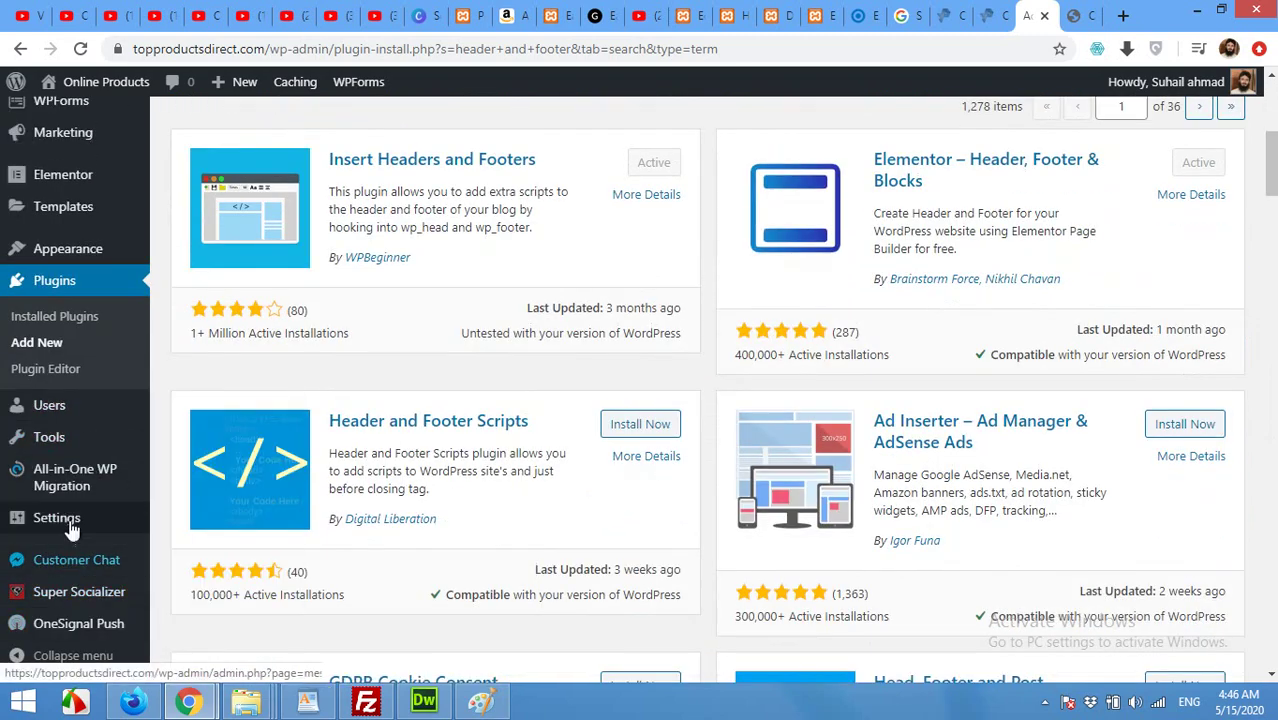
pyautogui.moveTo(52, 514)
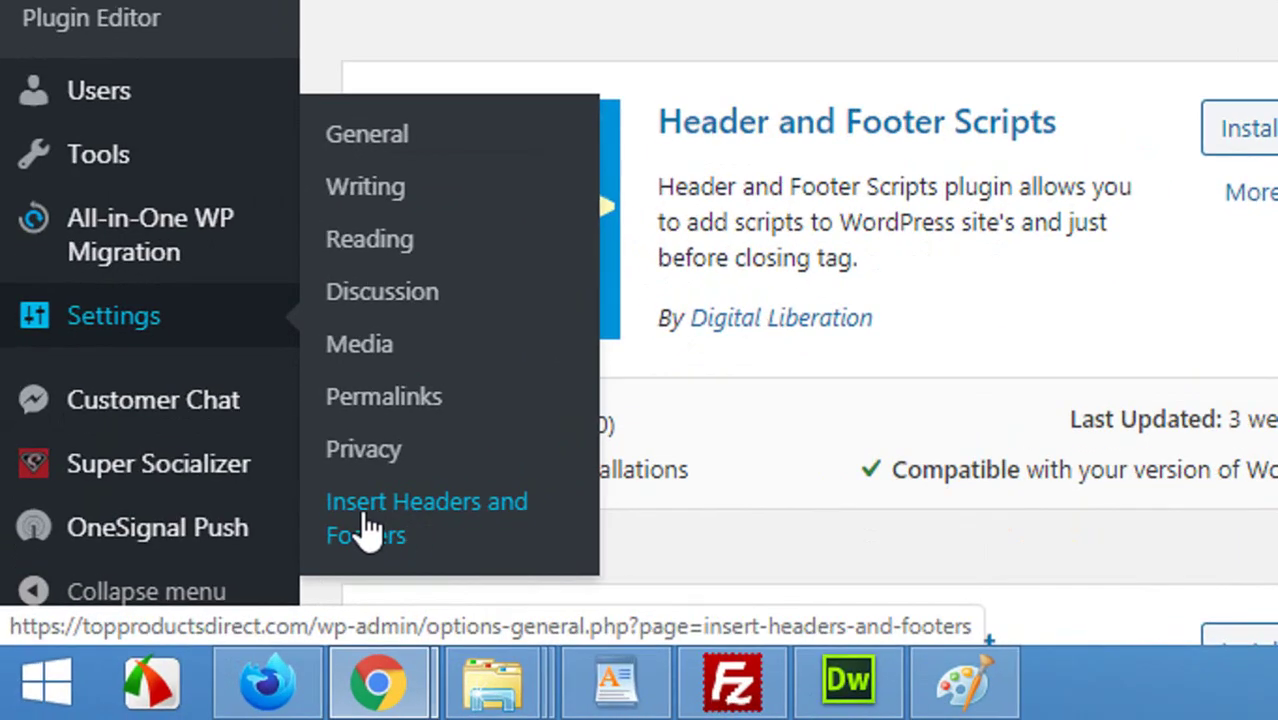
# Open the Insert Headers and Footers settings and start editing the Scripts in Footer box.
pyautogui.click(385, 520)
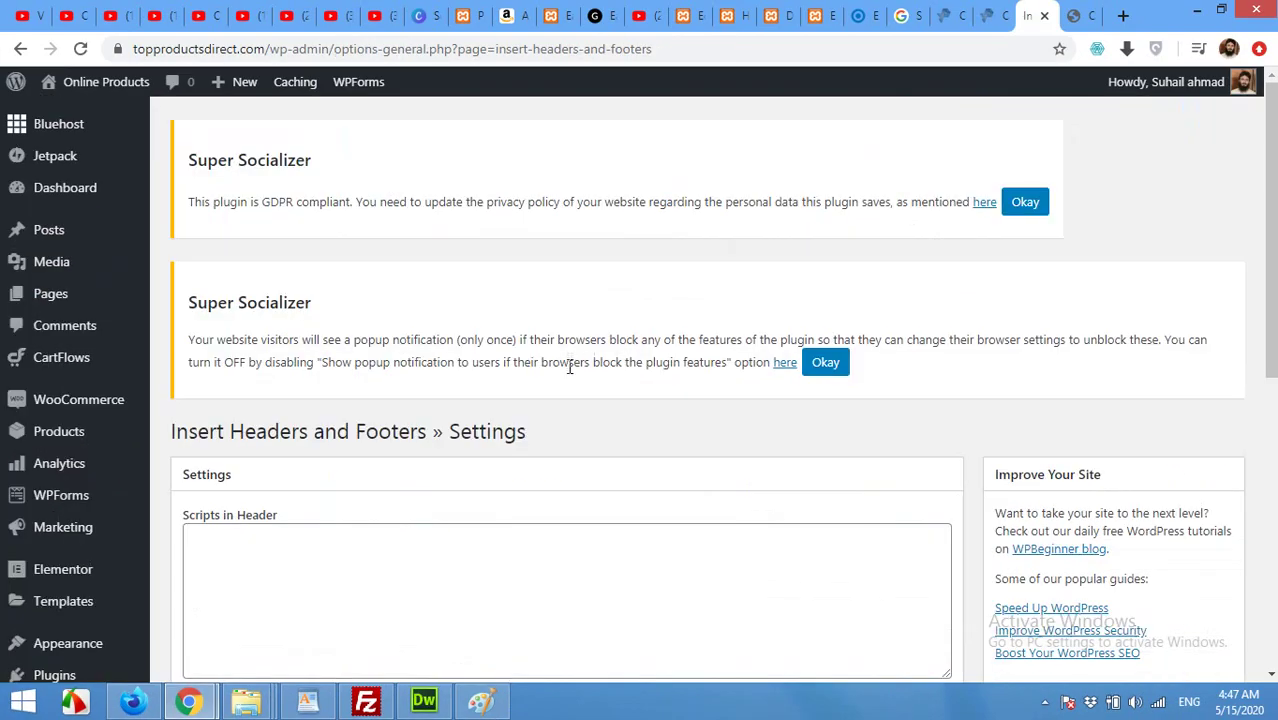
pyautogui.scroll(-3, 571, 362)
pyautogui.scroll(-3, 380, 423)
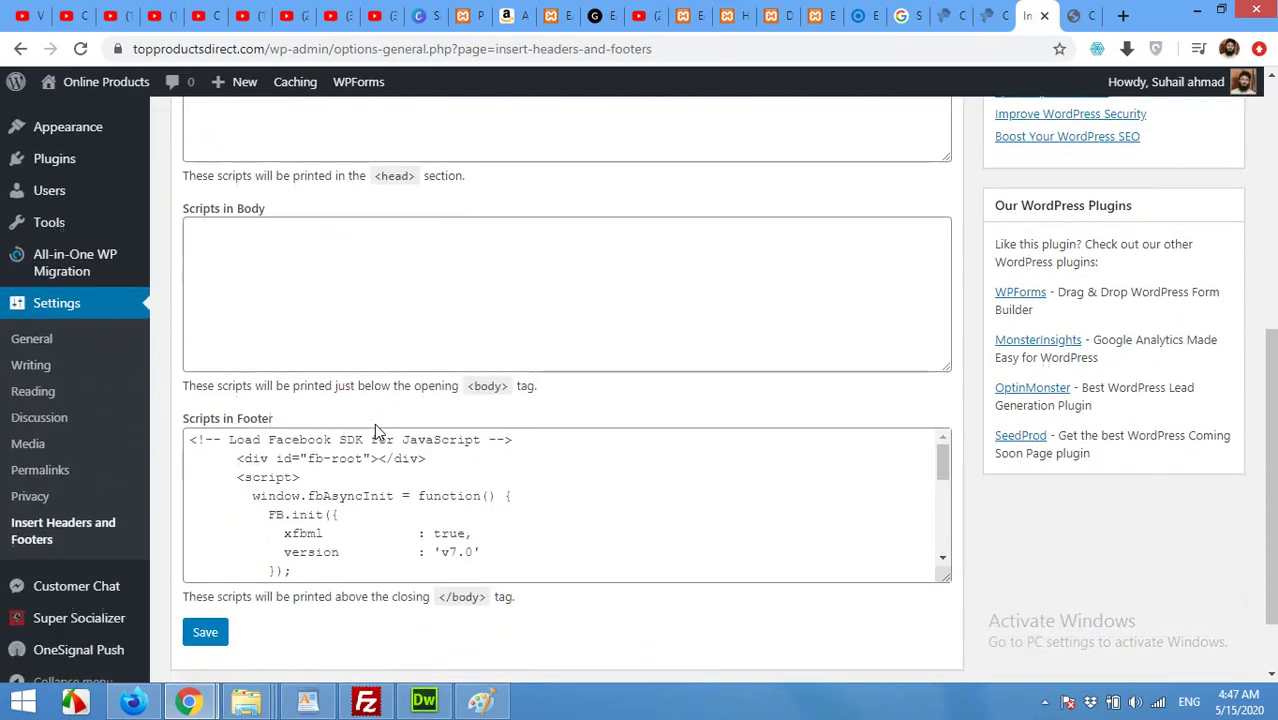
pyautogui.click(352, 421)
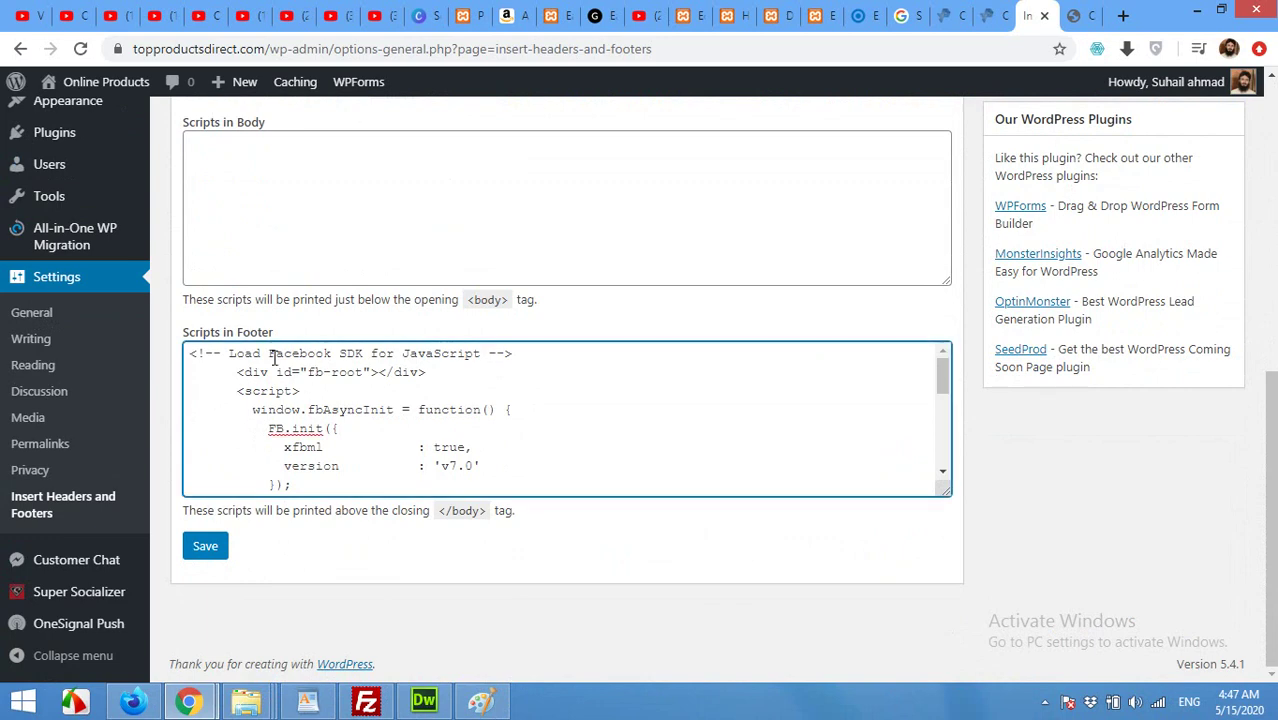
pyautogui.scroll(-1, 341, 406)
pyautogui.scroll(-3, 341, 406)
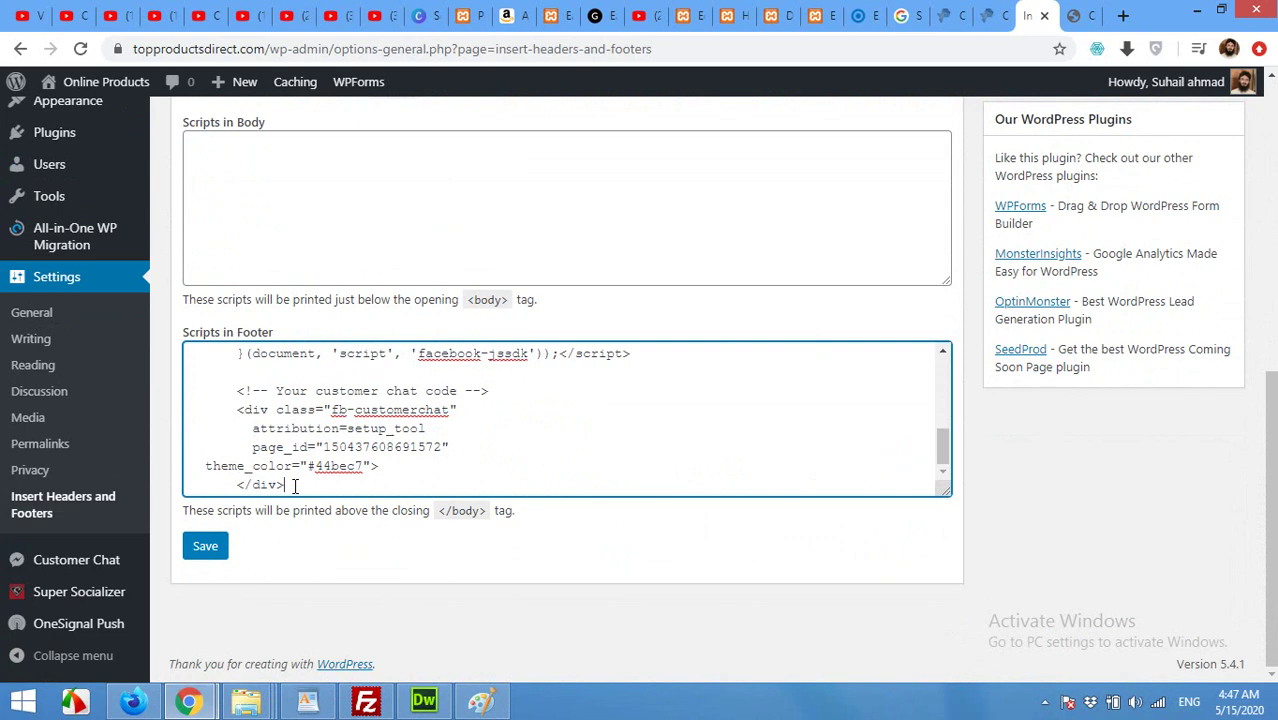
# Paste the Mailchimp pop-up script after the existing footer code and save the settings.
pyautogui.press('Return')
pyautogui.press('Return')
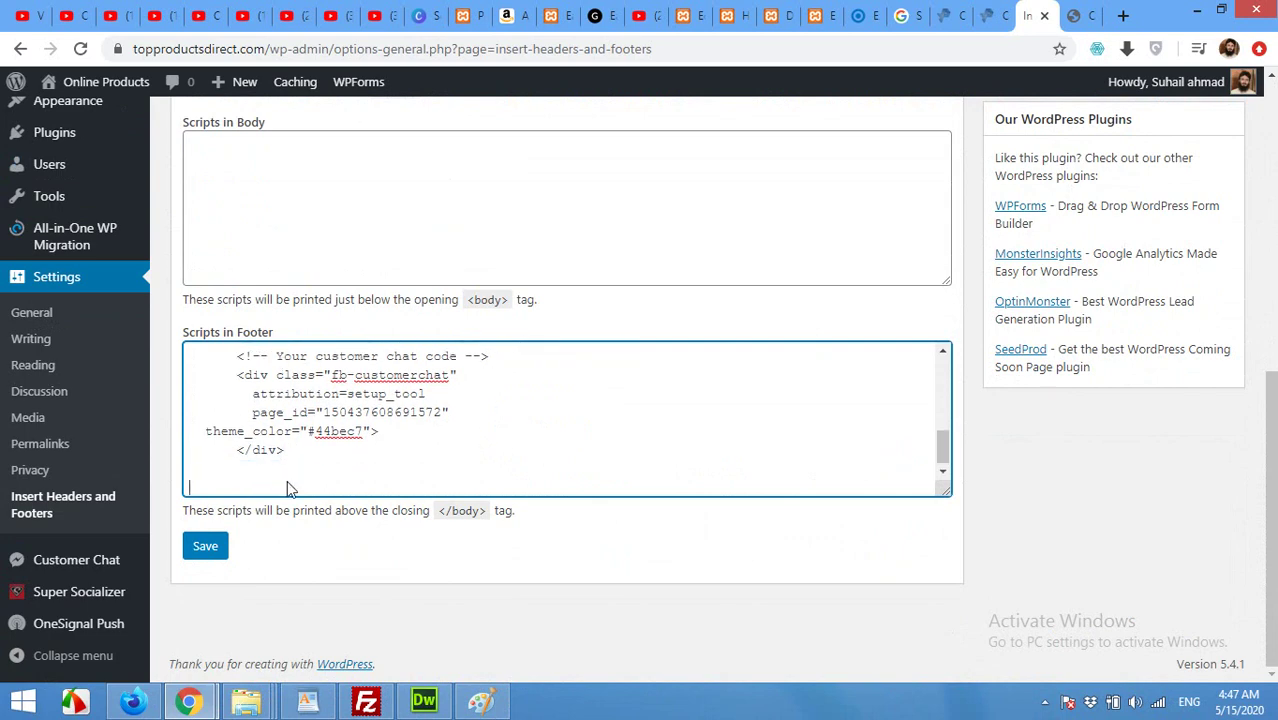
pyautogui.rightClick(287, 480)
pyautogui.click(330, 332)
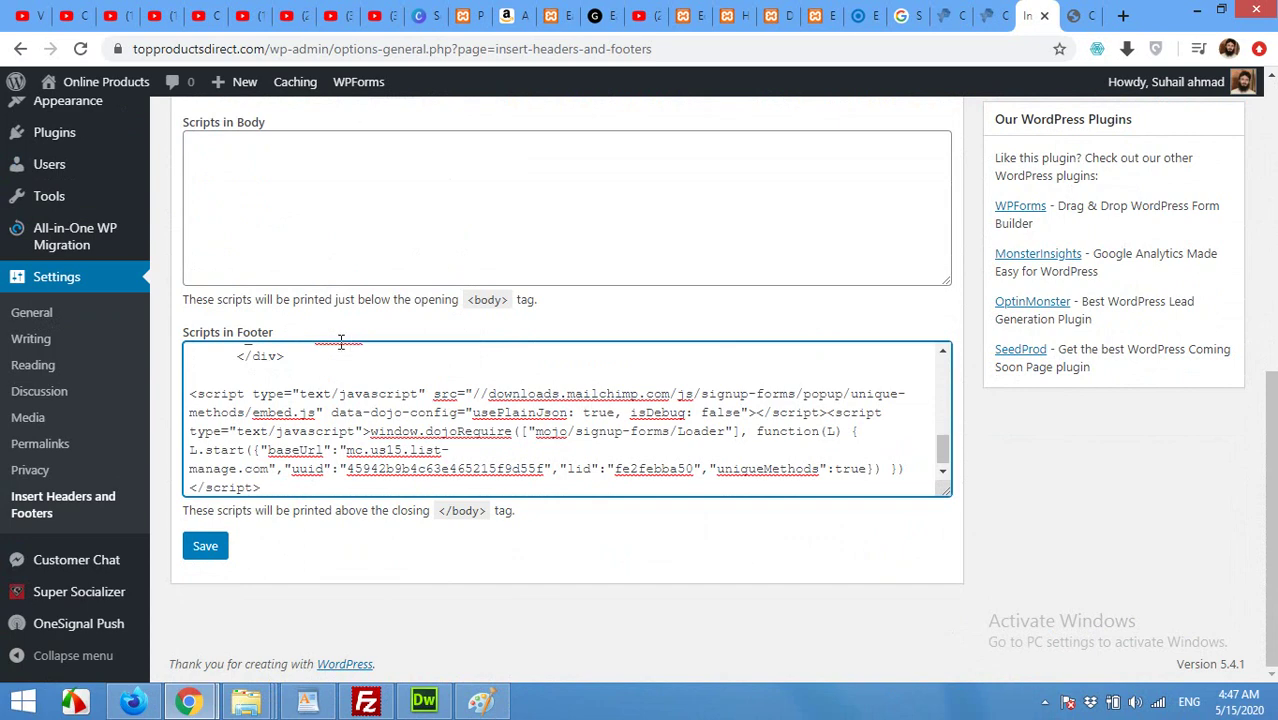
pyautogui.click(215, 549)
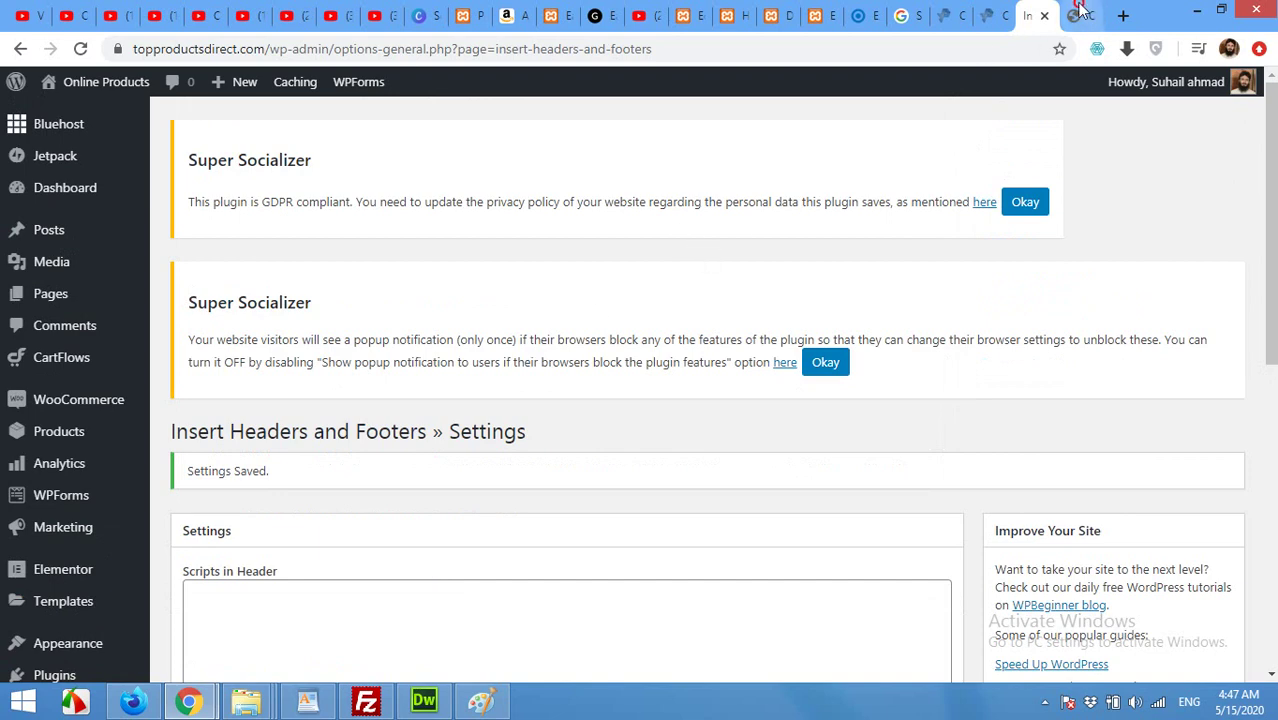
# Reload the topproductsdirect.com homepage tab to display the pink Mailchimp Subscribe pop-up.
pyautogui.click(1080, 12)
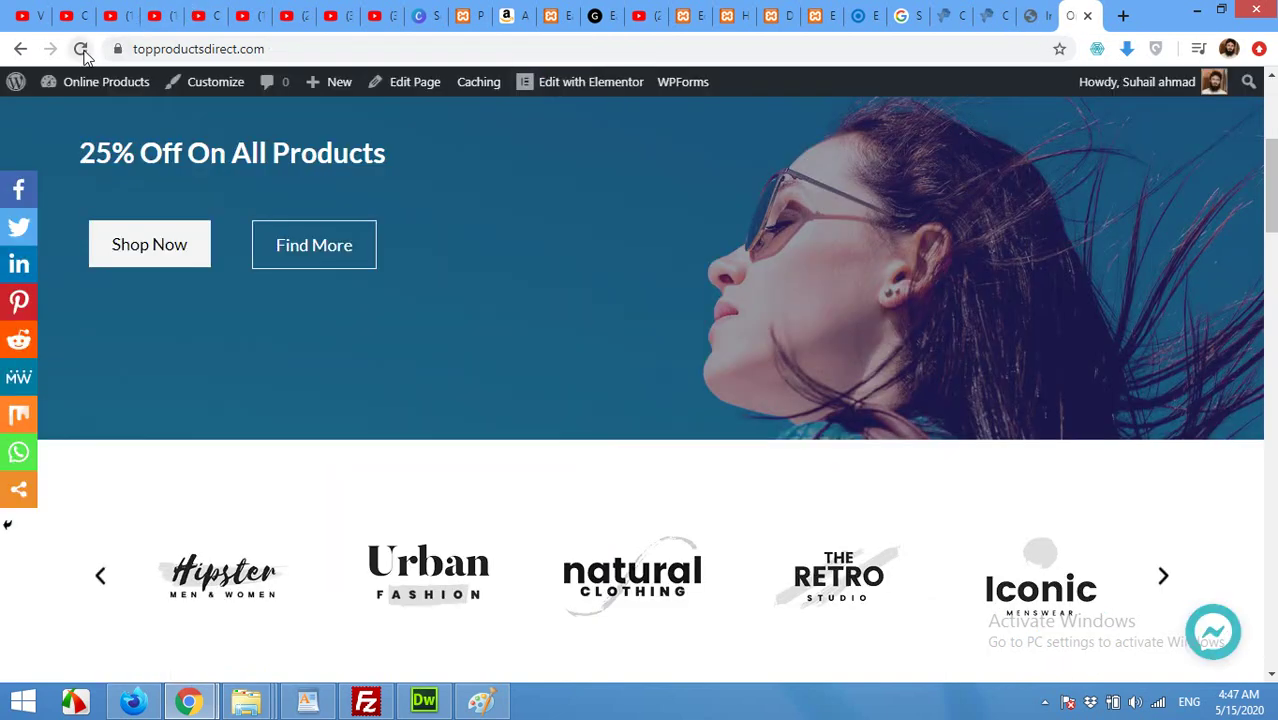
pyautogui.click(81, 49)
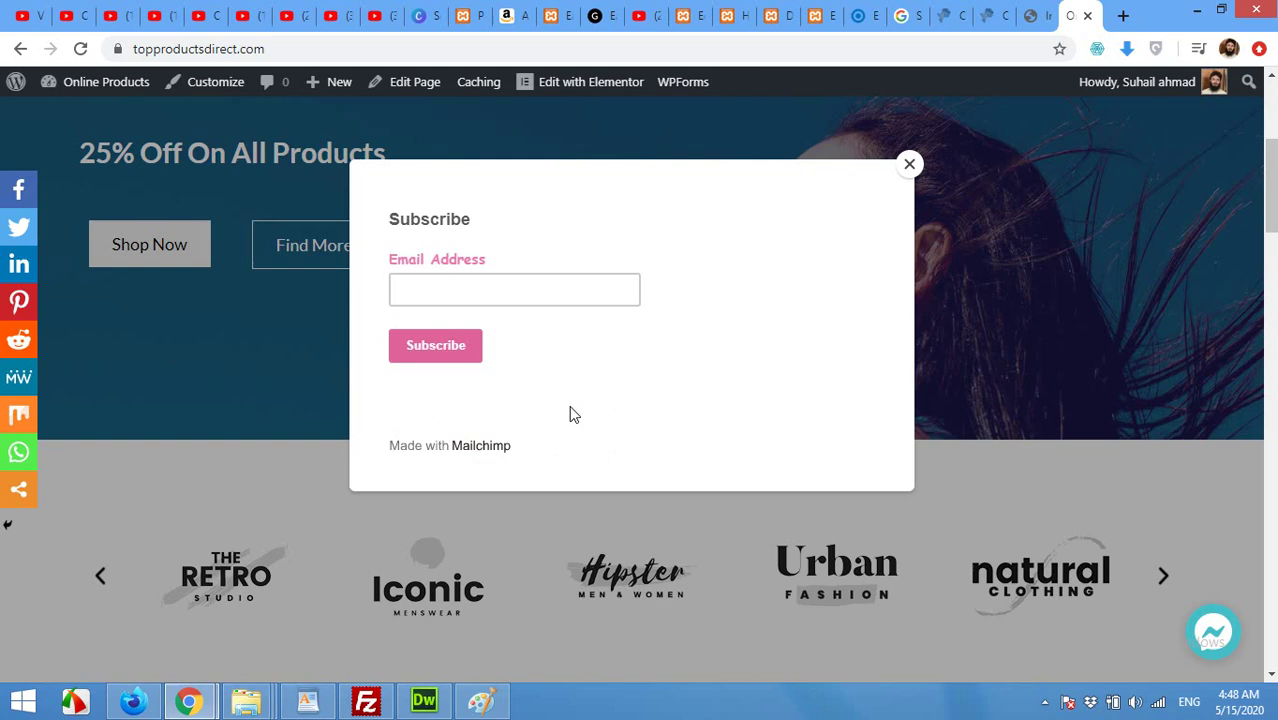
# Fill the pop-up's Email Address field with a saved autofill address.
pyautogui.click(485, 288)
pyautogui.click(458, 329)
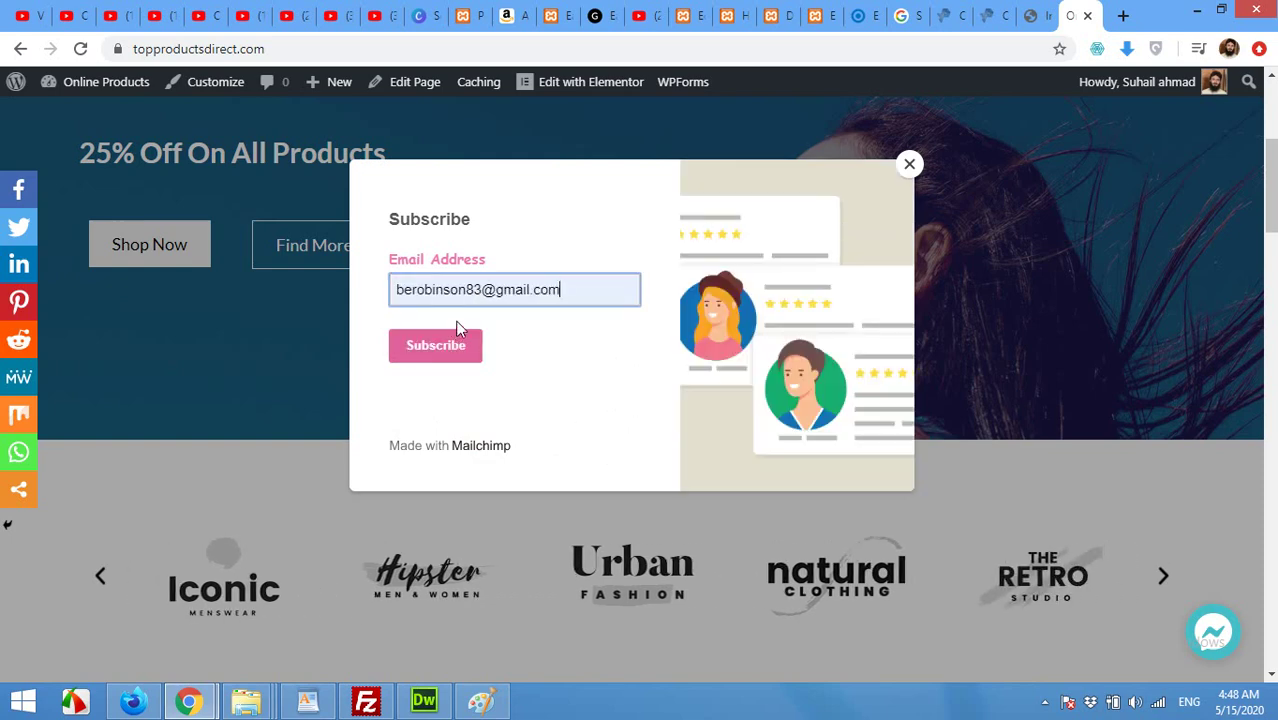